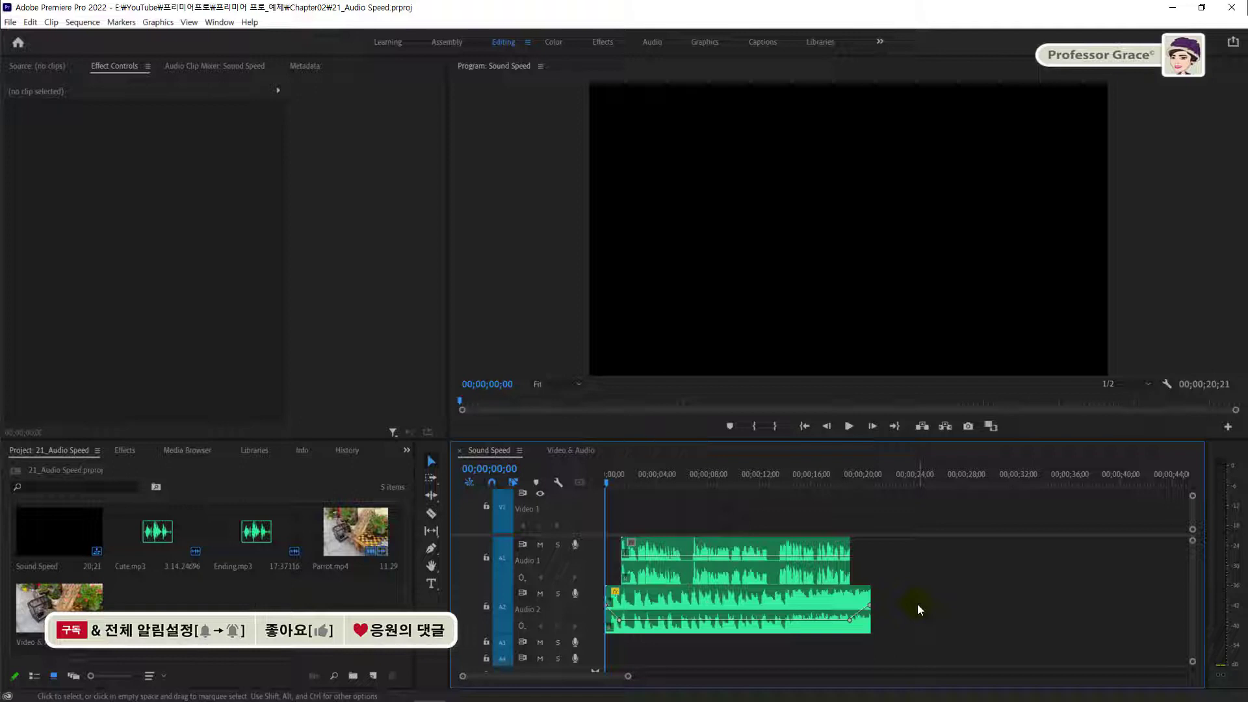
Play the original audio, slow both audio clips to 50% speed, and play the result.
key("space")
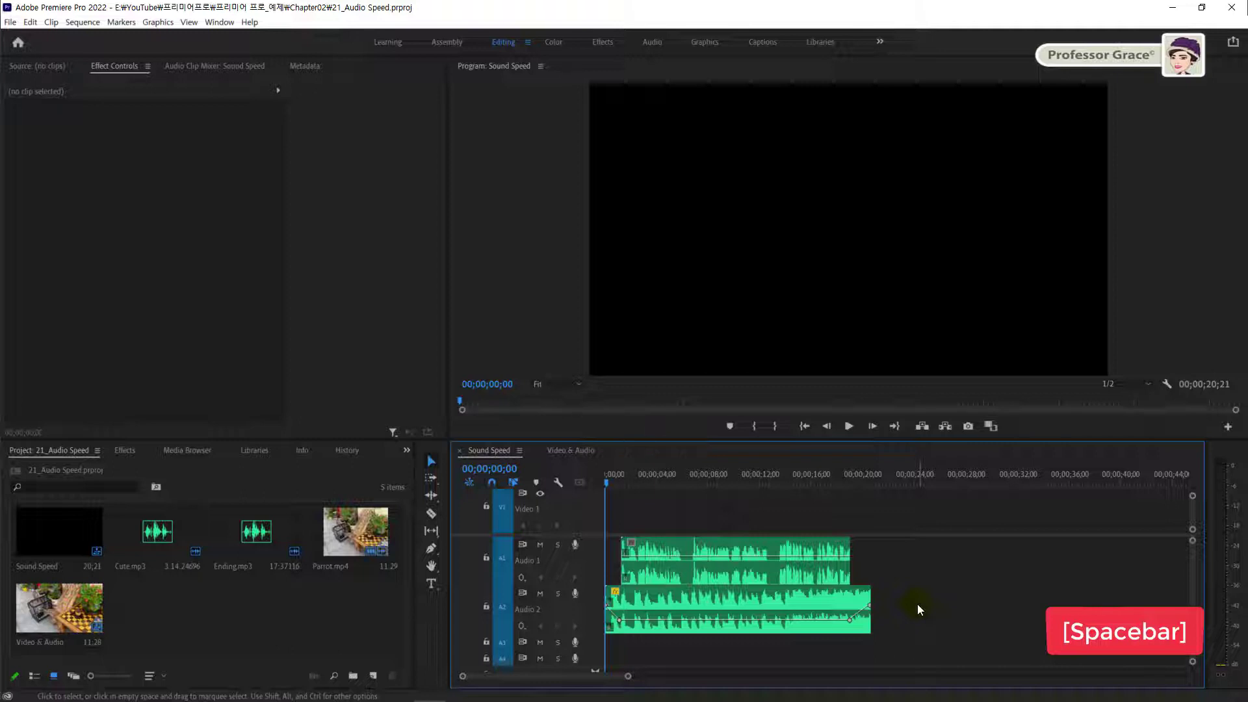
key("space")
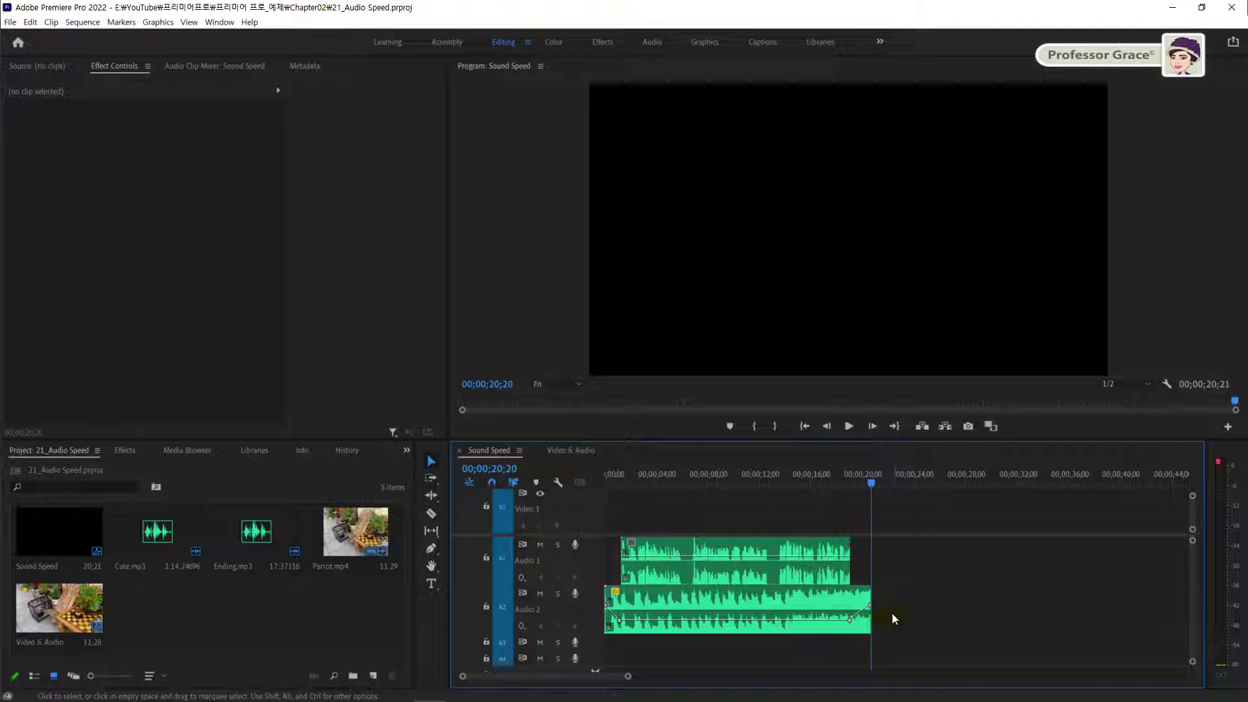
left_click_drag(892, 617, 739, 570)
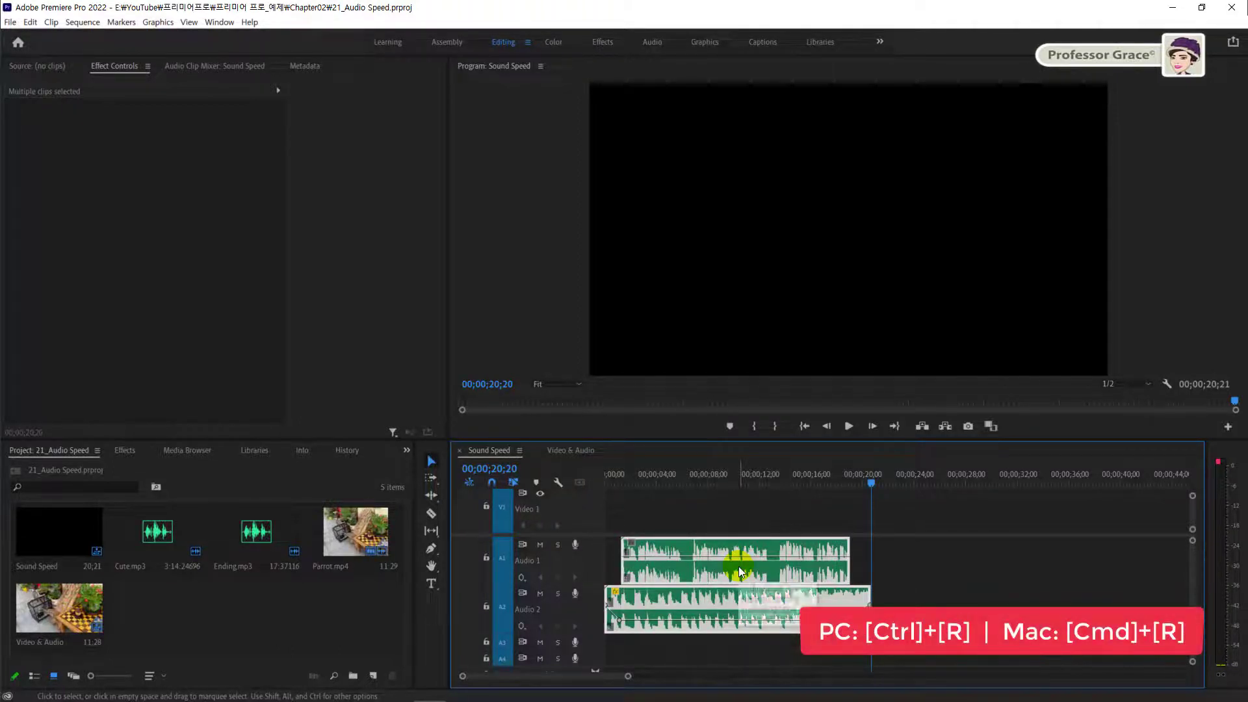
key("ctrl+r")
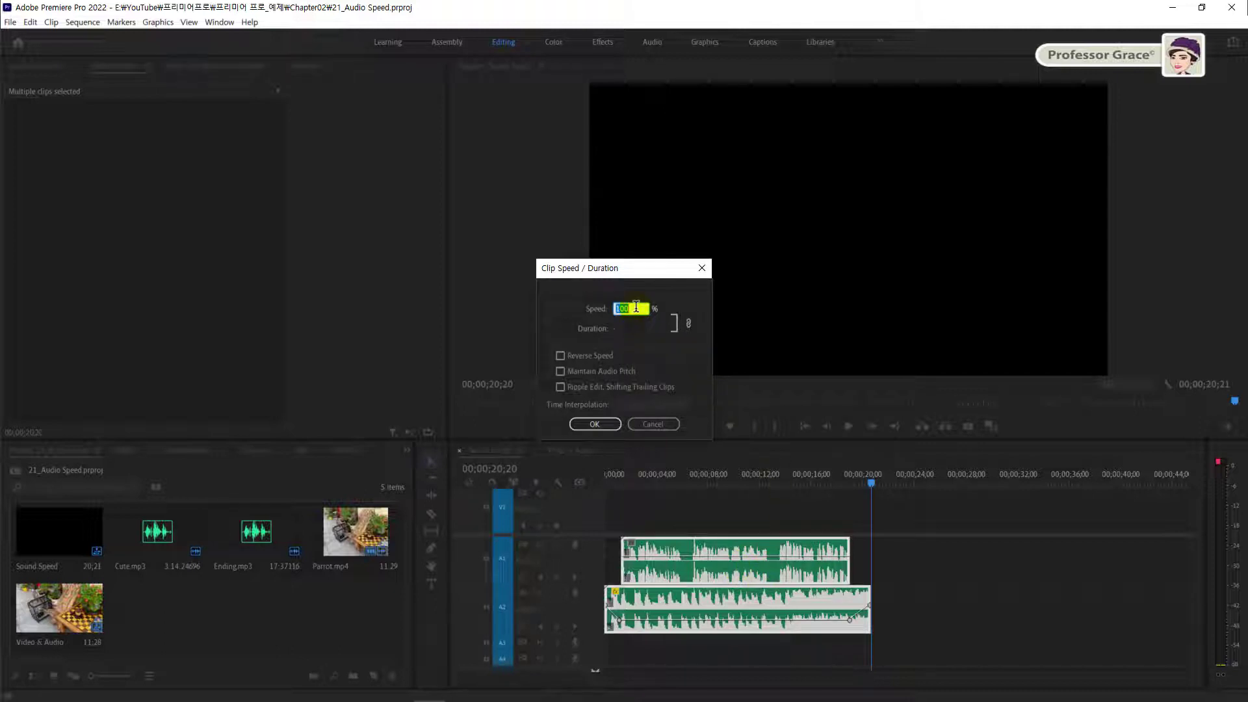
type("5")
type("0")
left_click(588, 423)
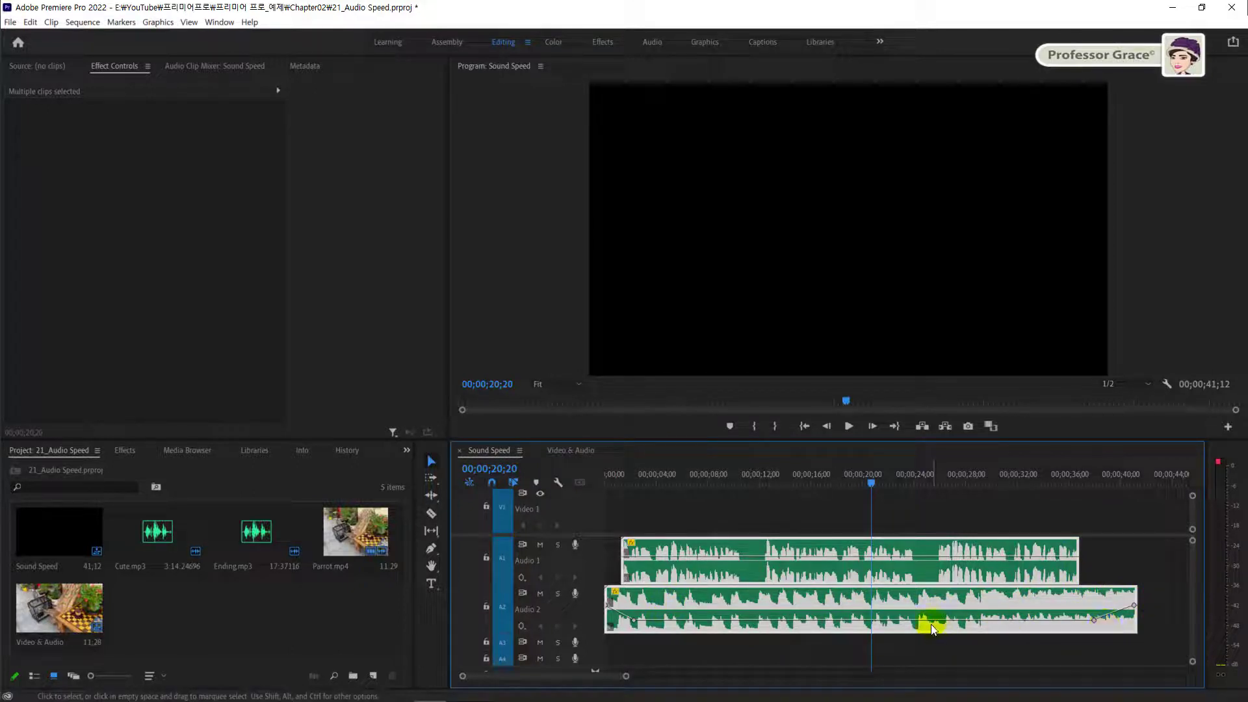
key("space")
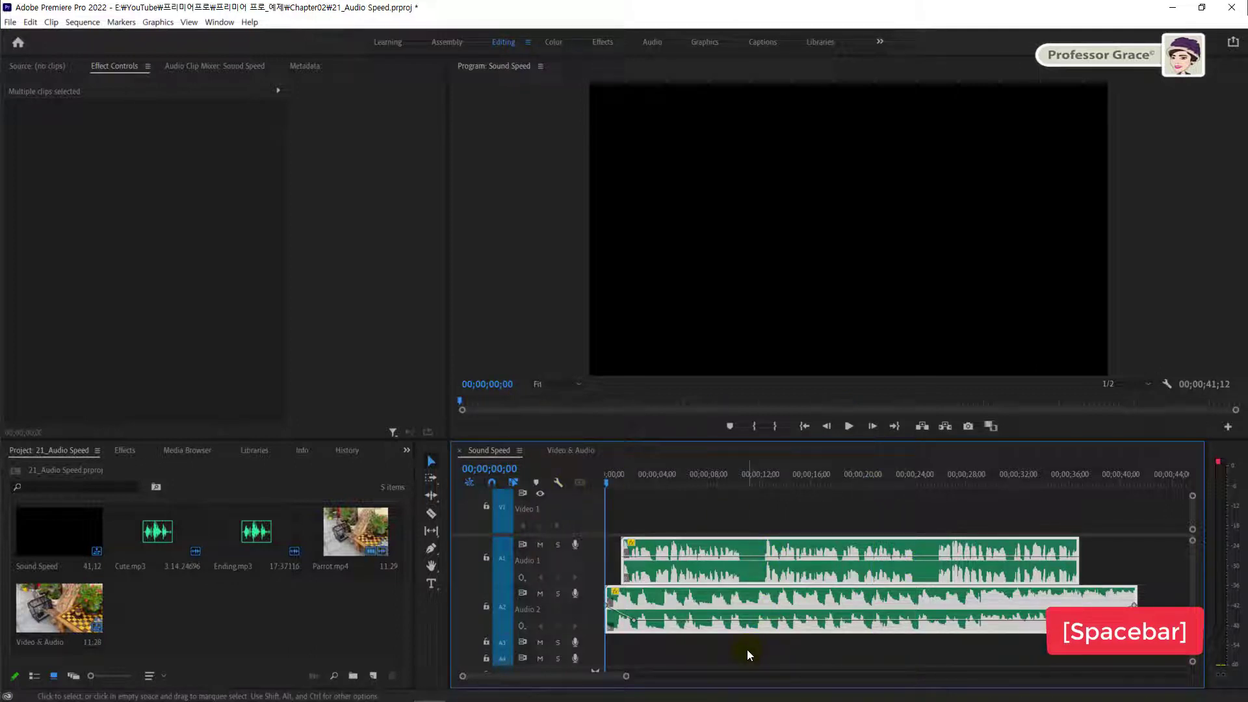
Listen to the 50% audio, then undo the slowdown to restore the 00;00;20;21 length.
key("space")
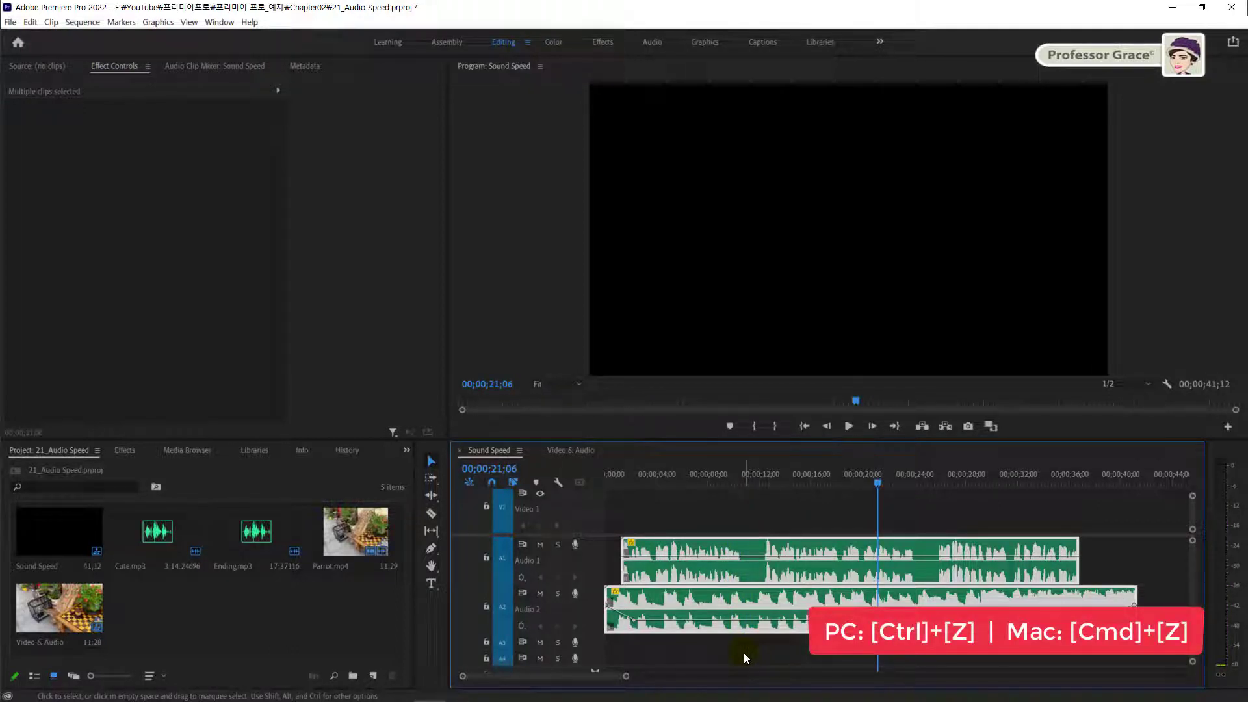
key("ctrl+z")
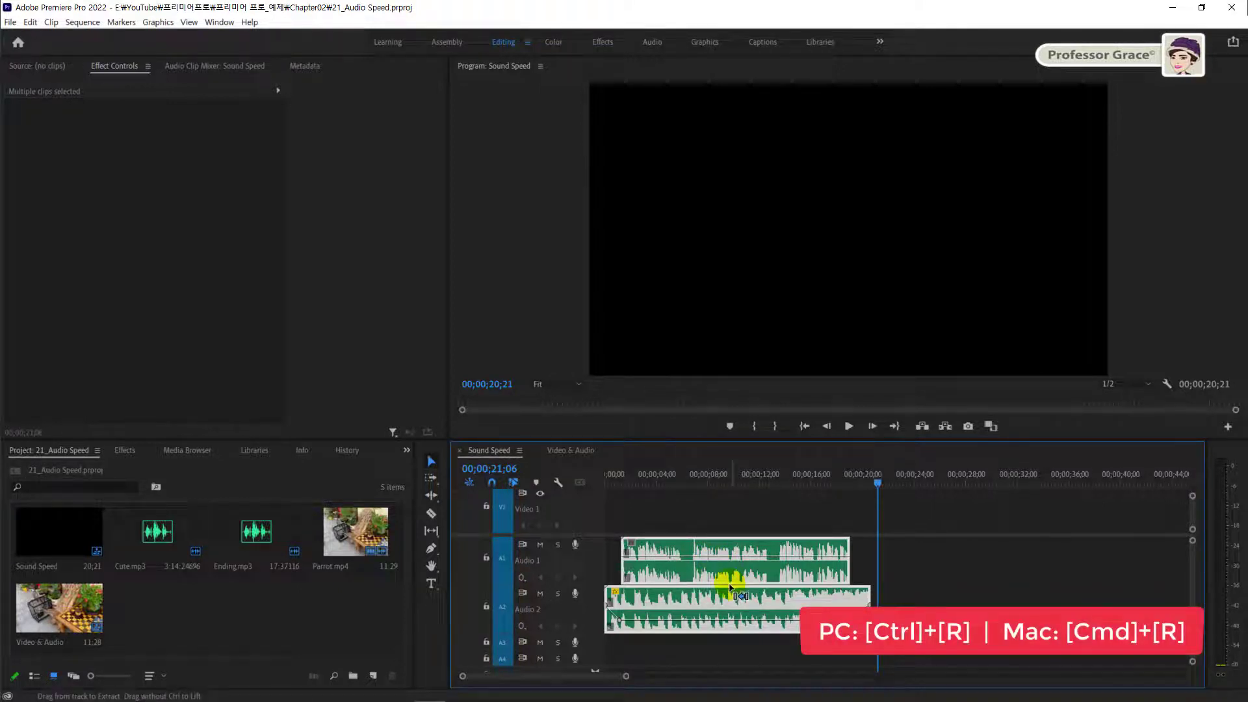
Set both audio clips to 200% speed with Maintain Audio Pitch checked.
key("ctrl+r")
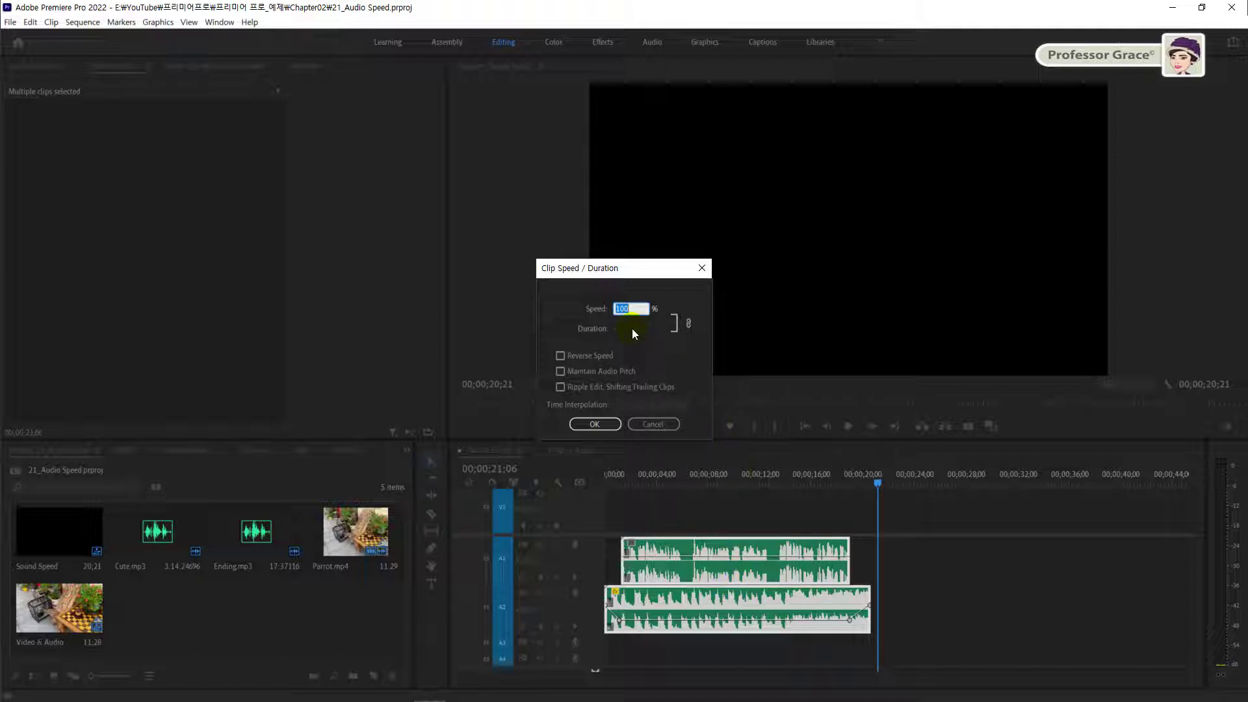
type("200")
left_click(561, 371)
left_click(589, 426)
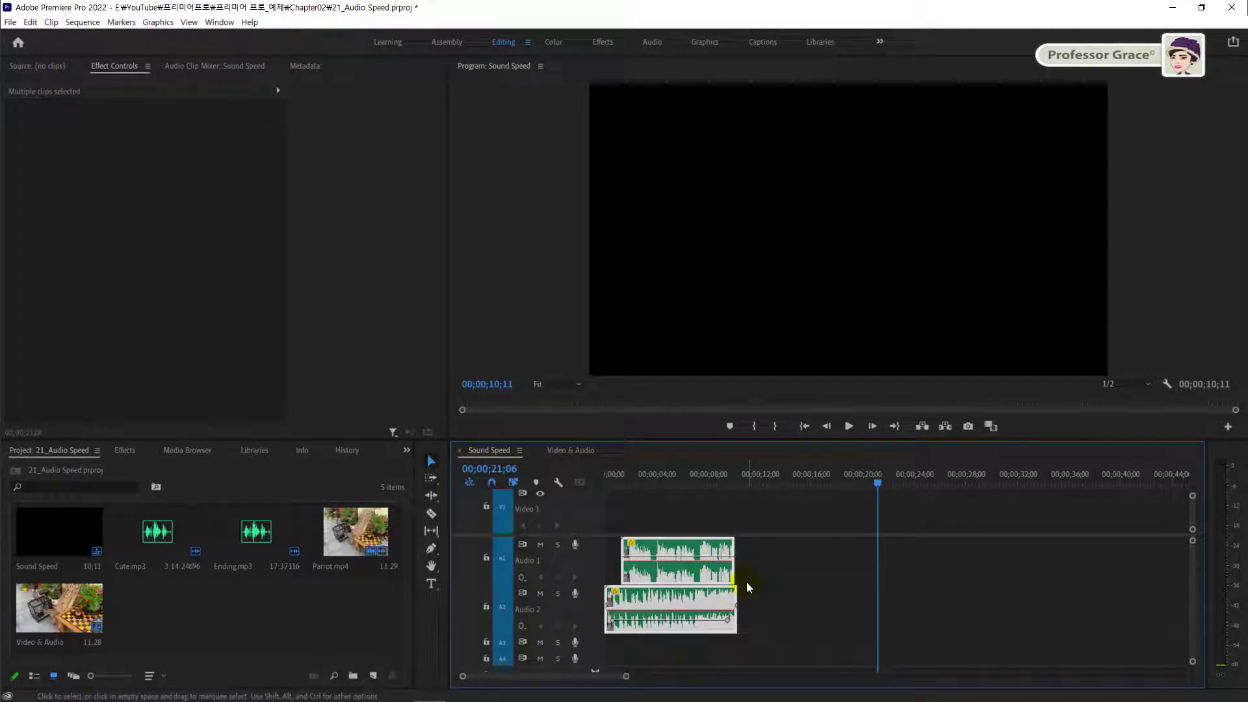
key("space")
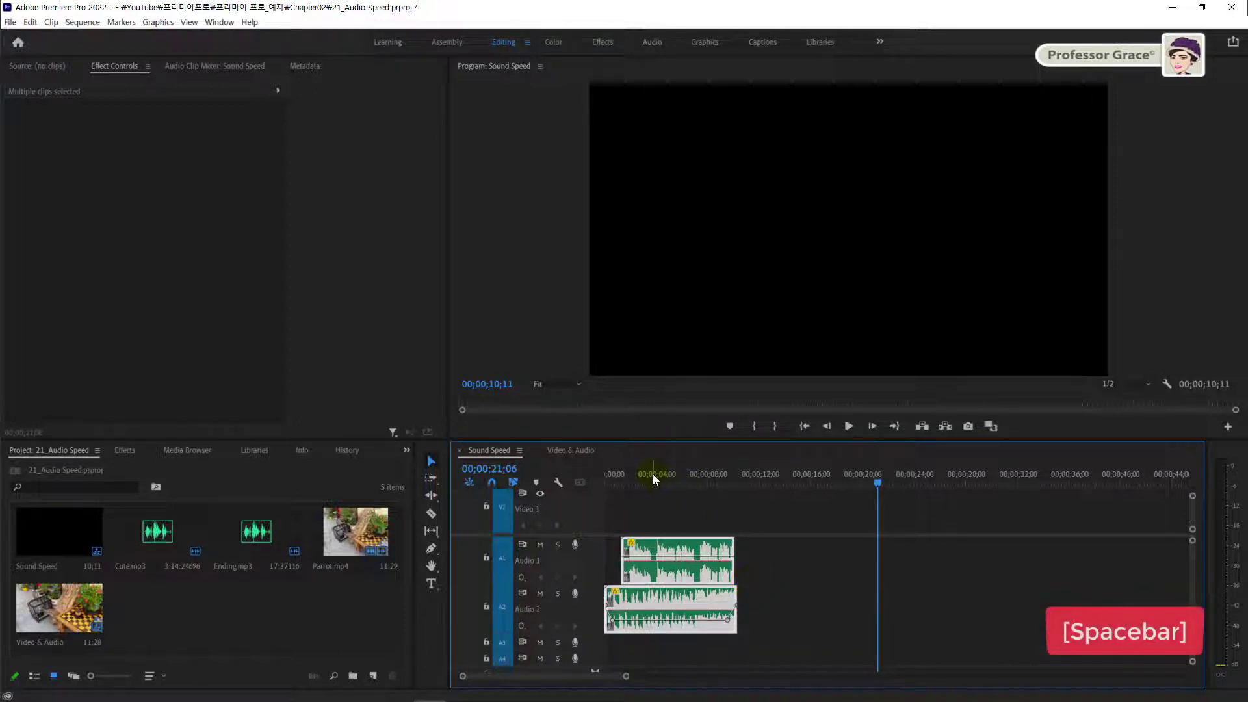
left_click_drag(652, 474, 599, 475)
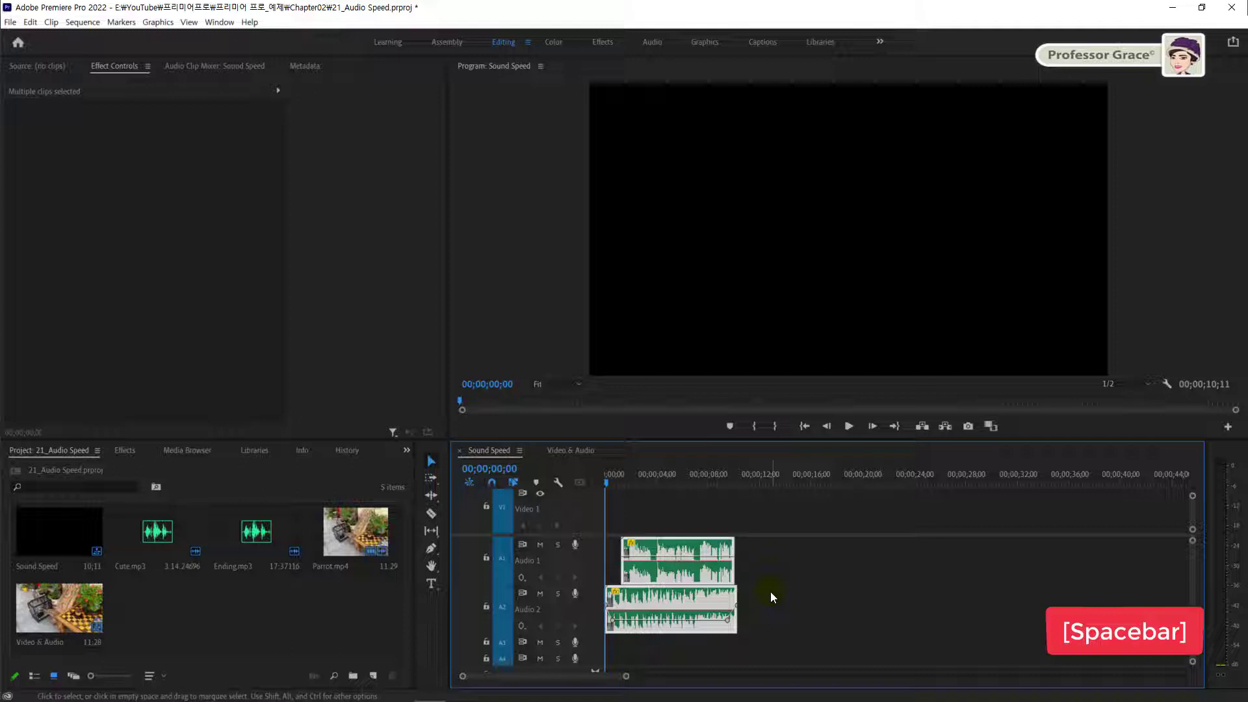
key("space")
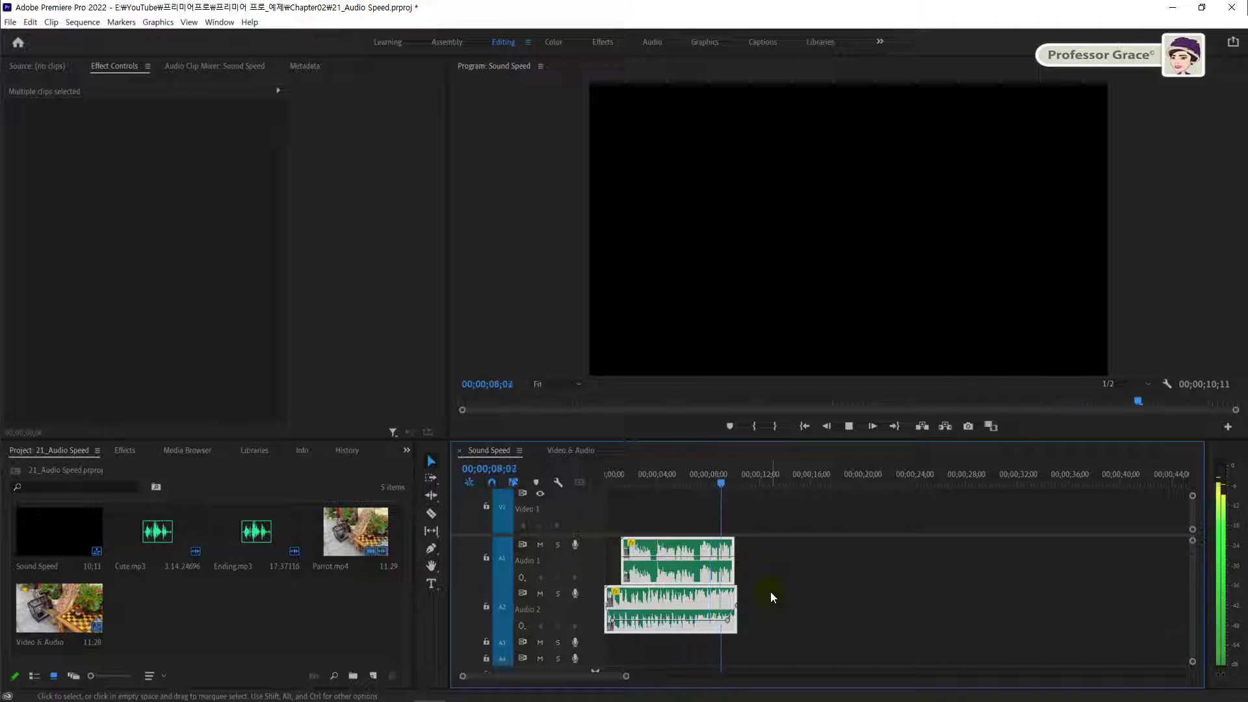
key("Home")
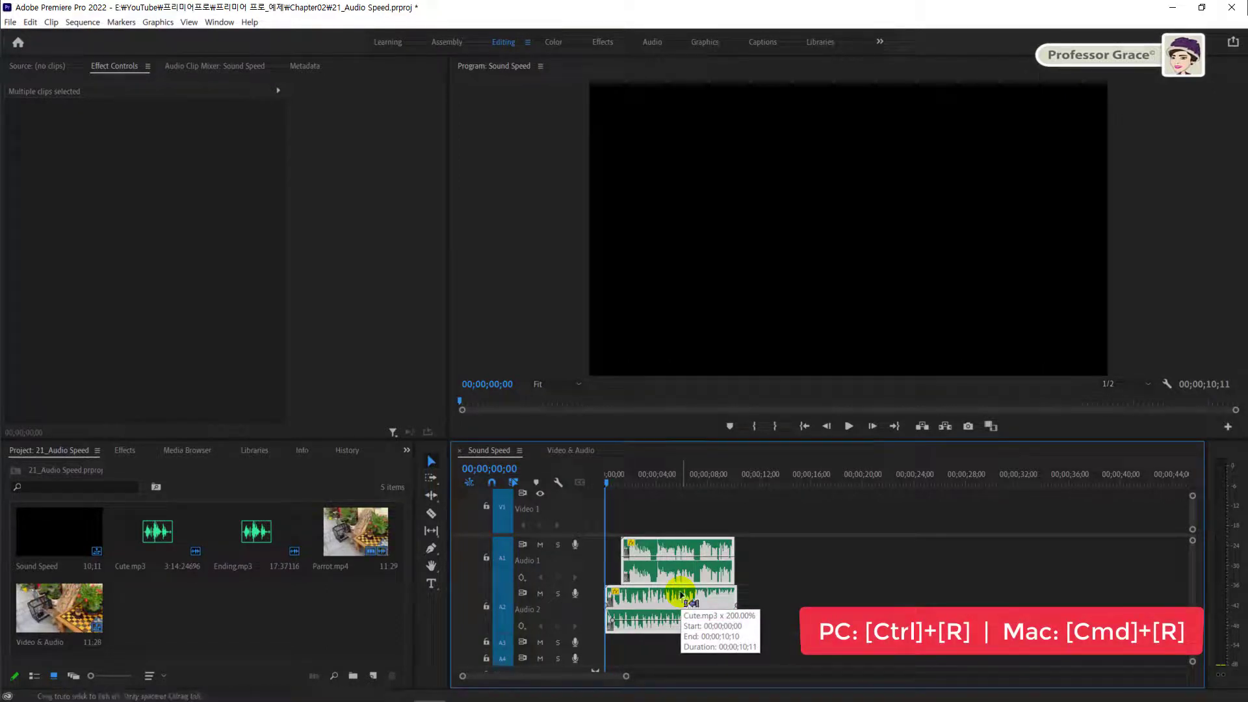
Turn off Maintain Audio Pitch for the 200% clips and play them to hear the higher pitch.
key("ctrl+r")
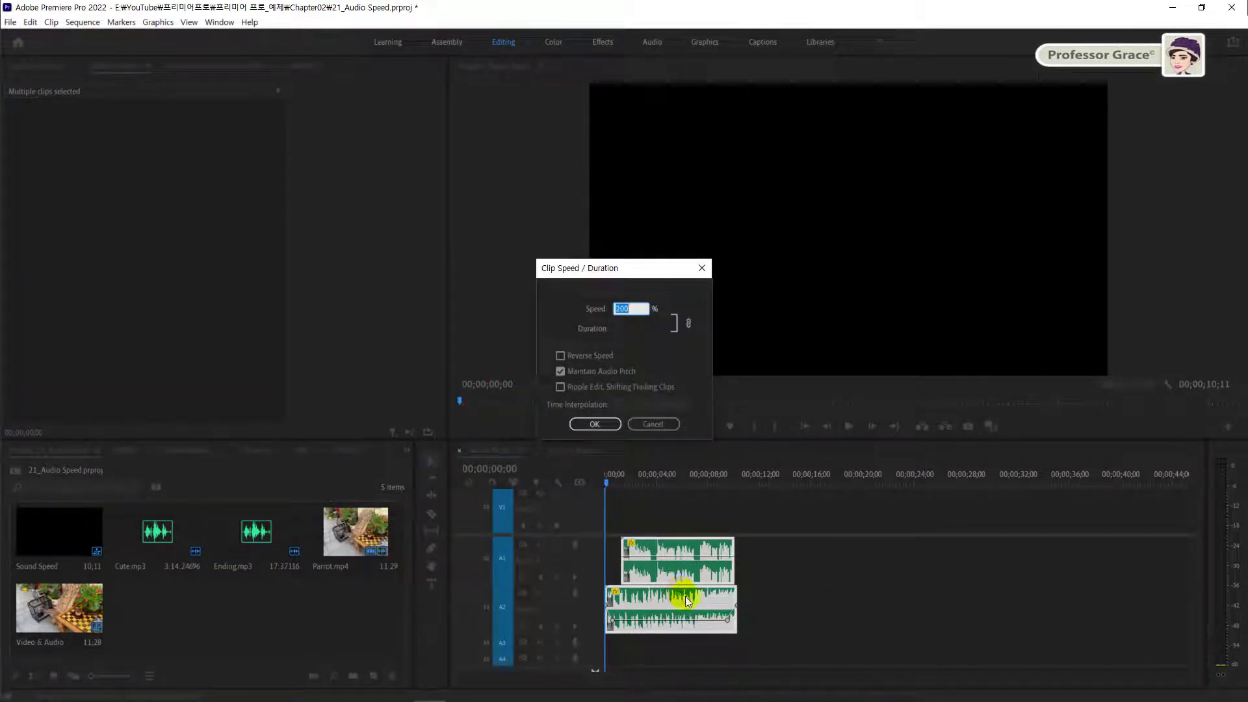
left_click(560, 372)
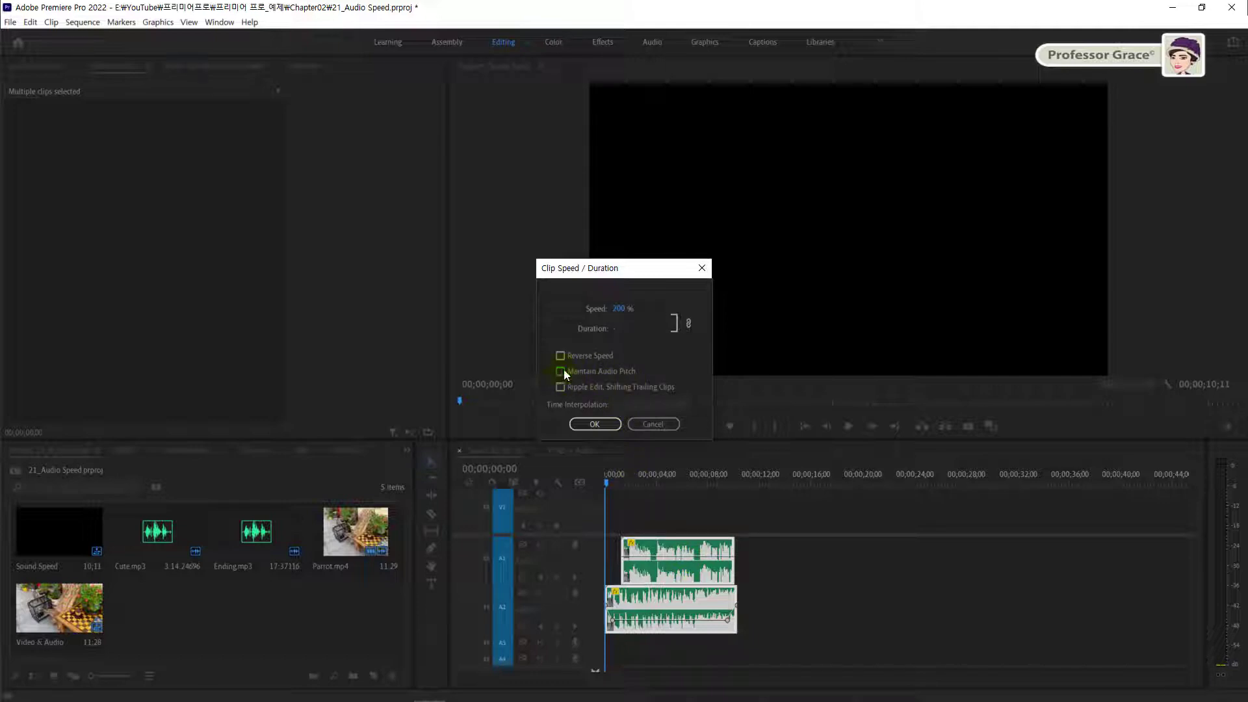
left_click(585, 422)
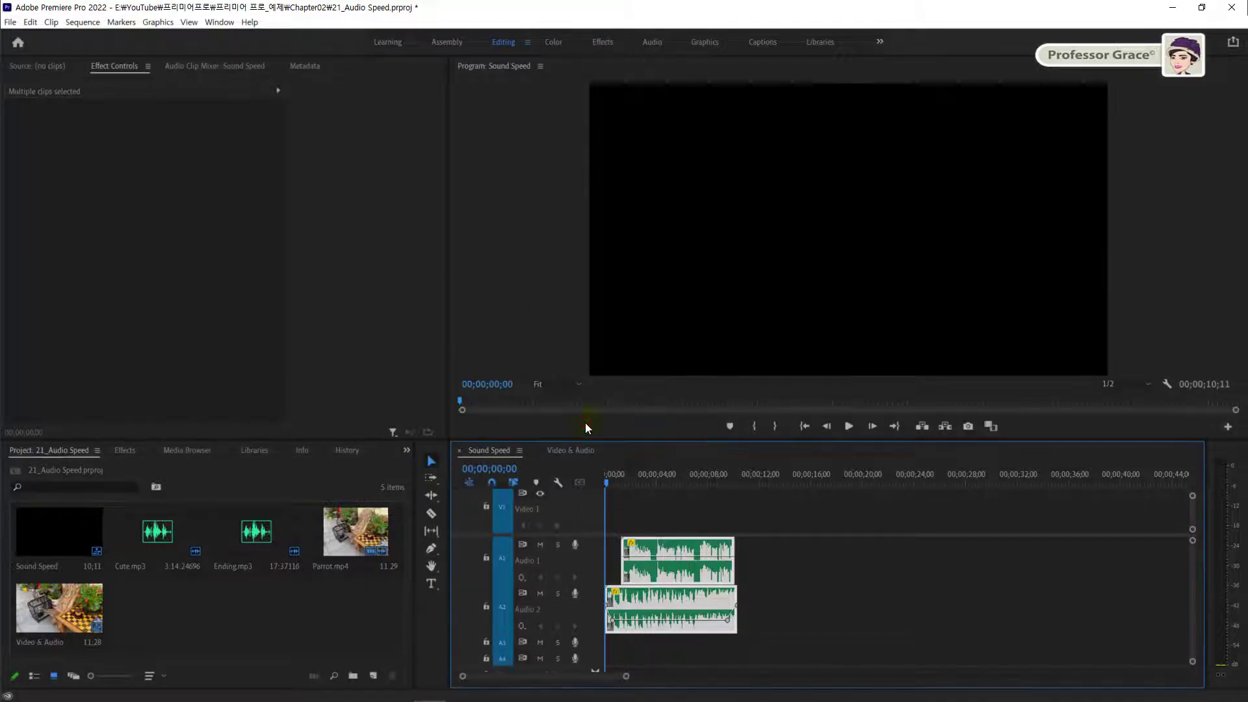
key("space")
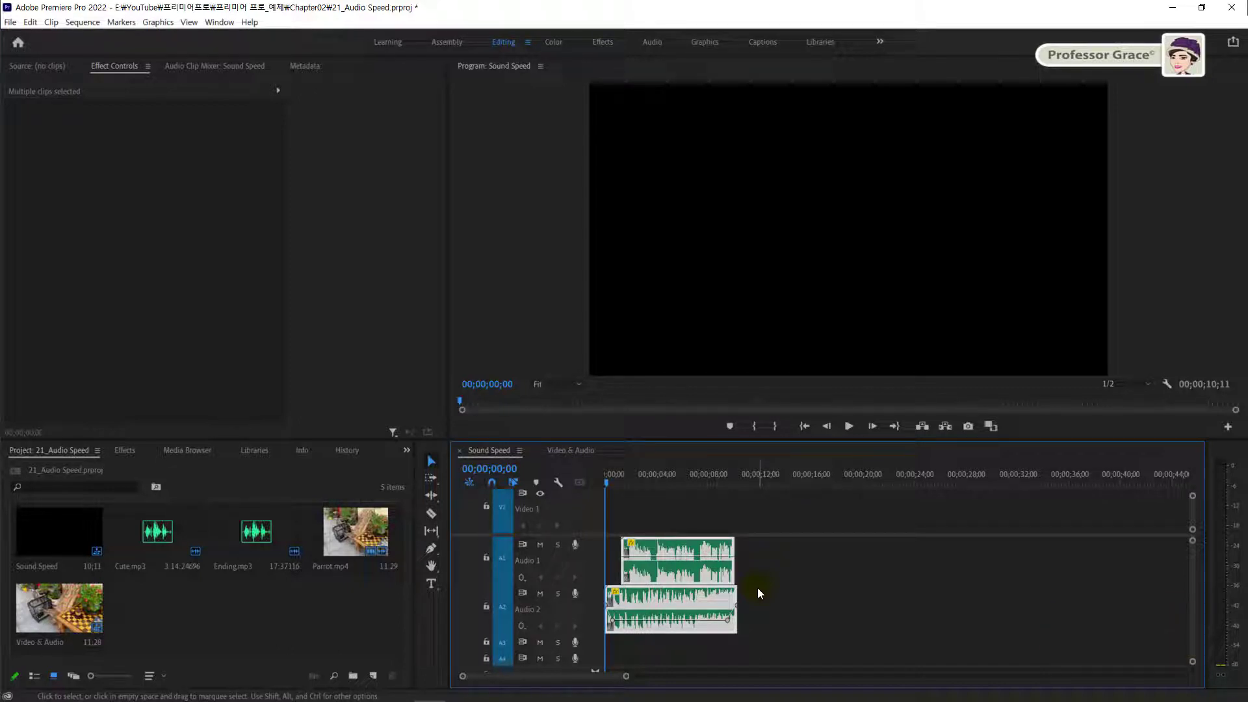
key("space")
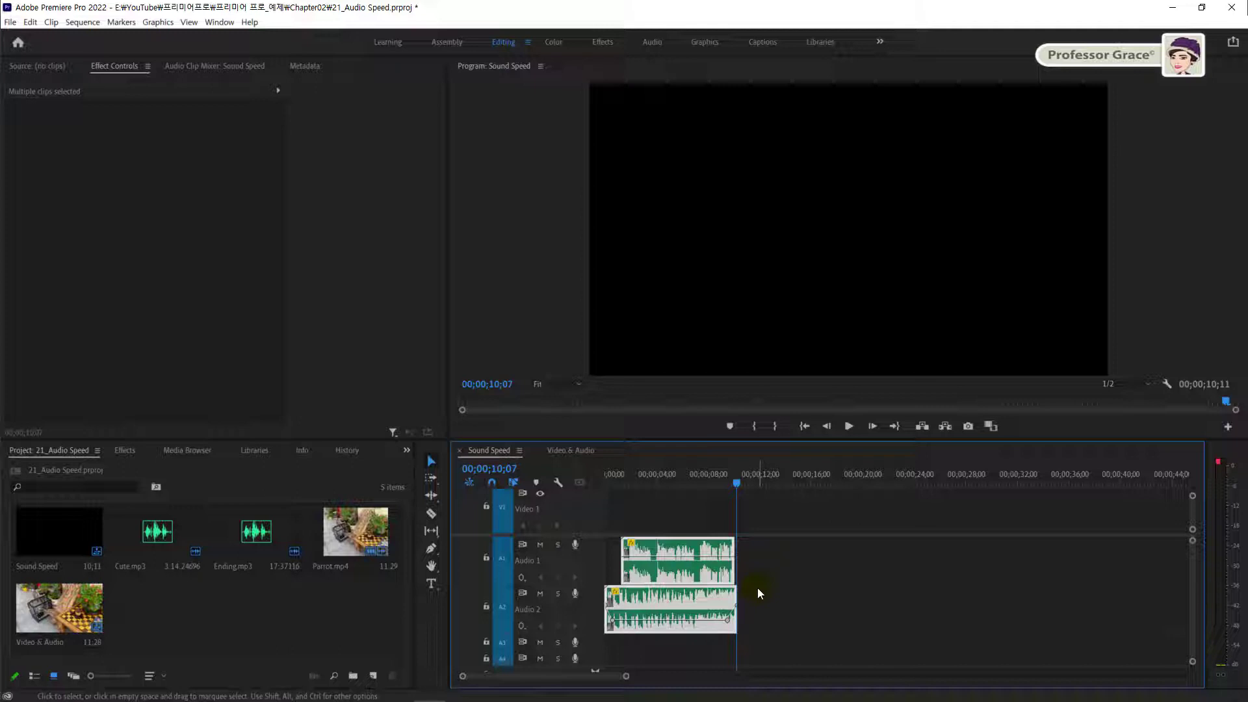
key("shift+7")
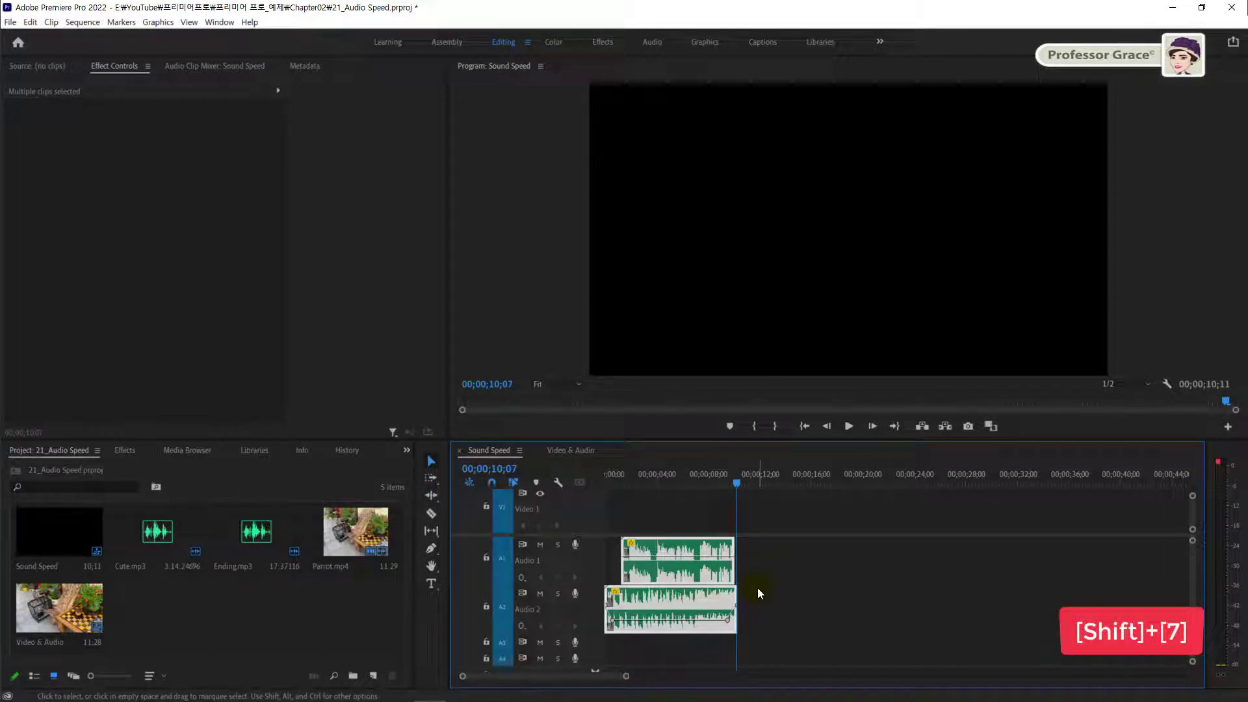
Search Effects for 'pitch' and drag Pitch Shifter onto the Audio 1 clip.
key("shift+7")
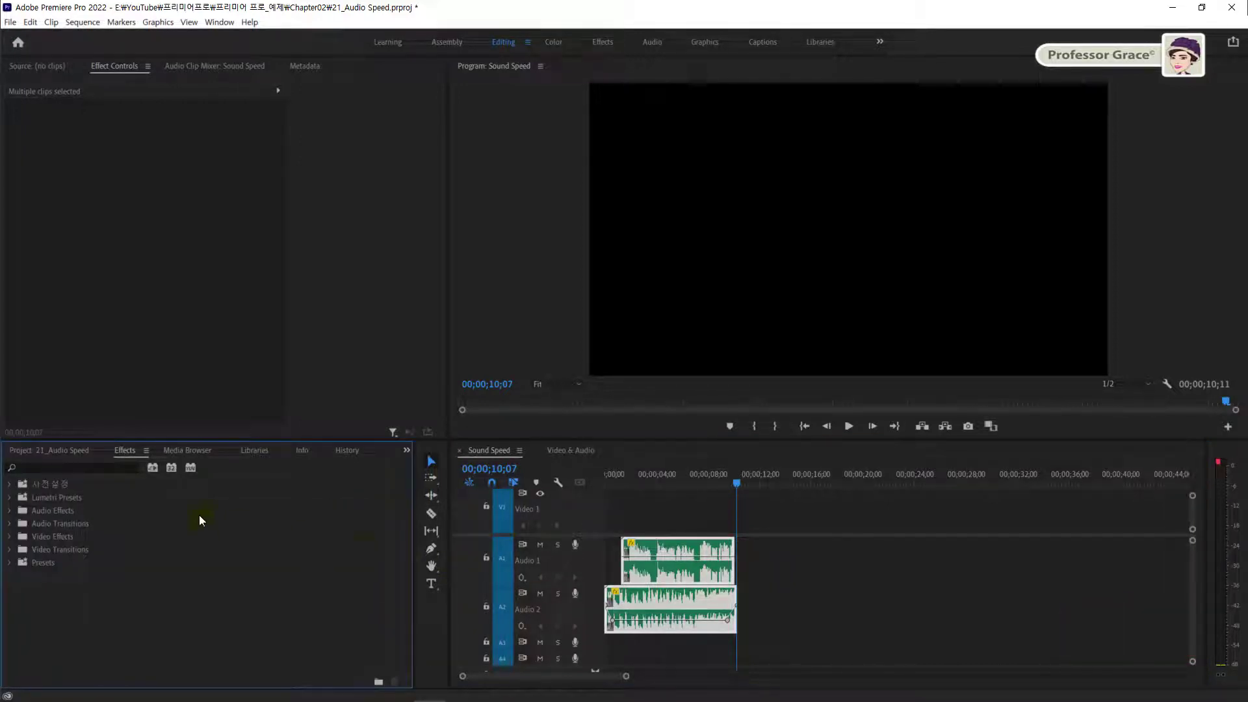
left_click(24, 468)
left_click(30, 468)
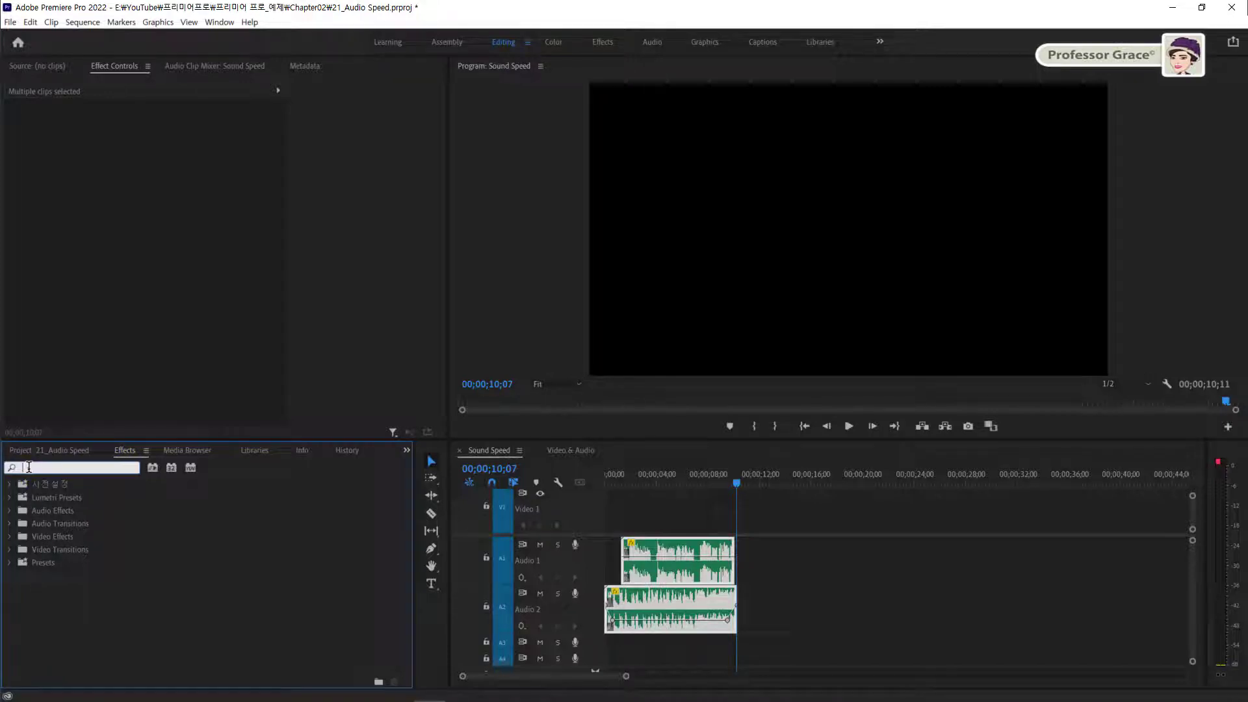
type("pitch")
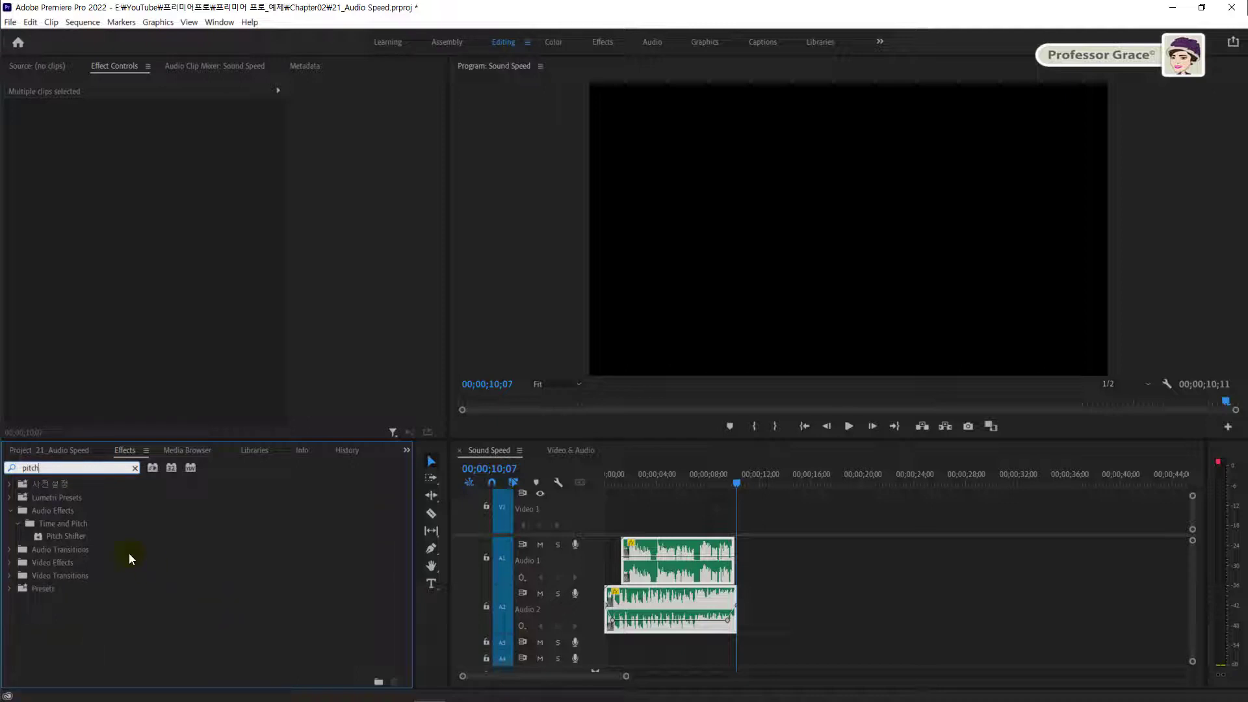
left_click(80, 535)
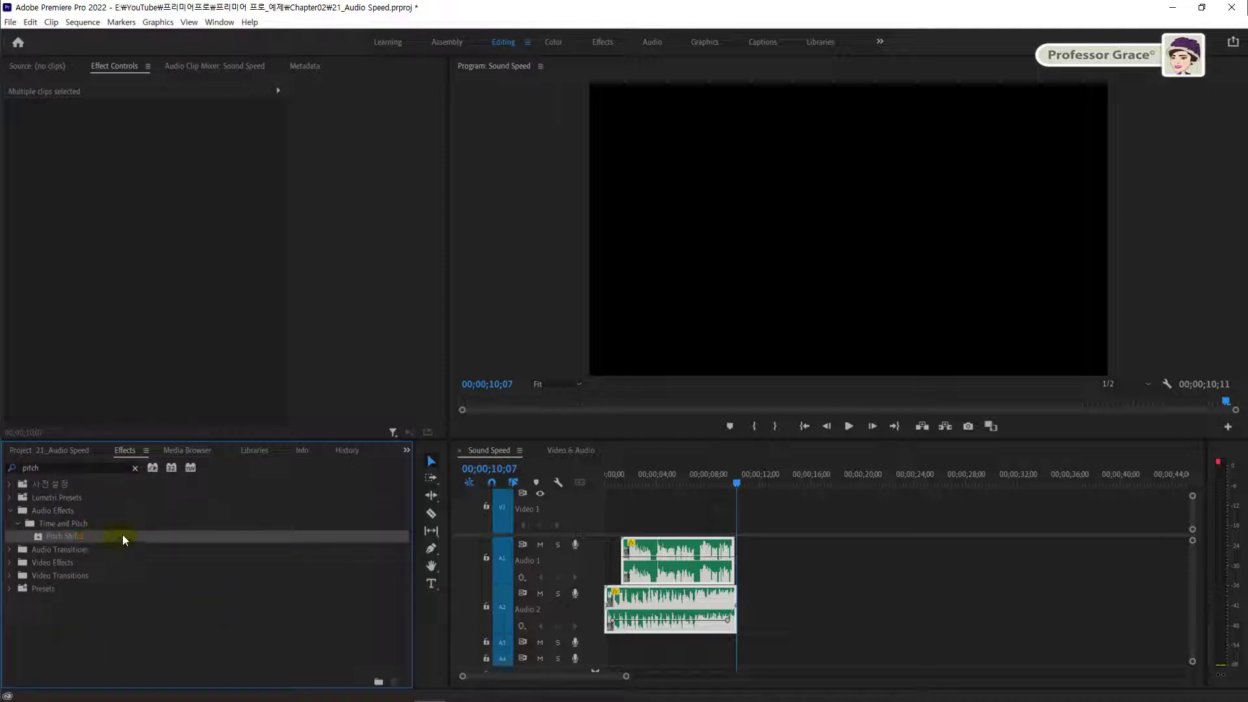
left_click_drag(122, 534, 669, 571)
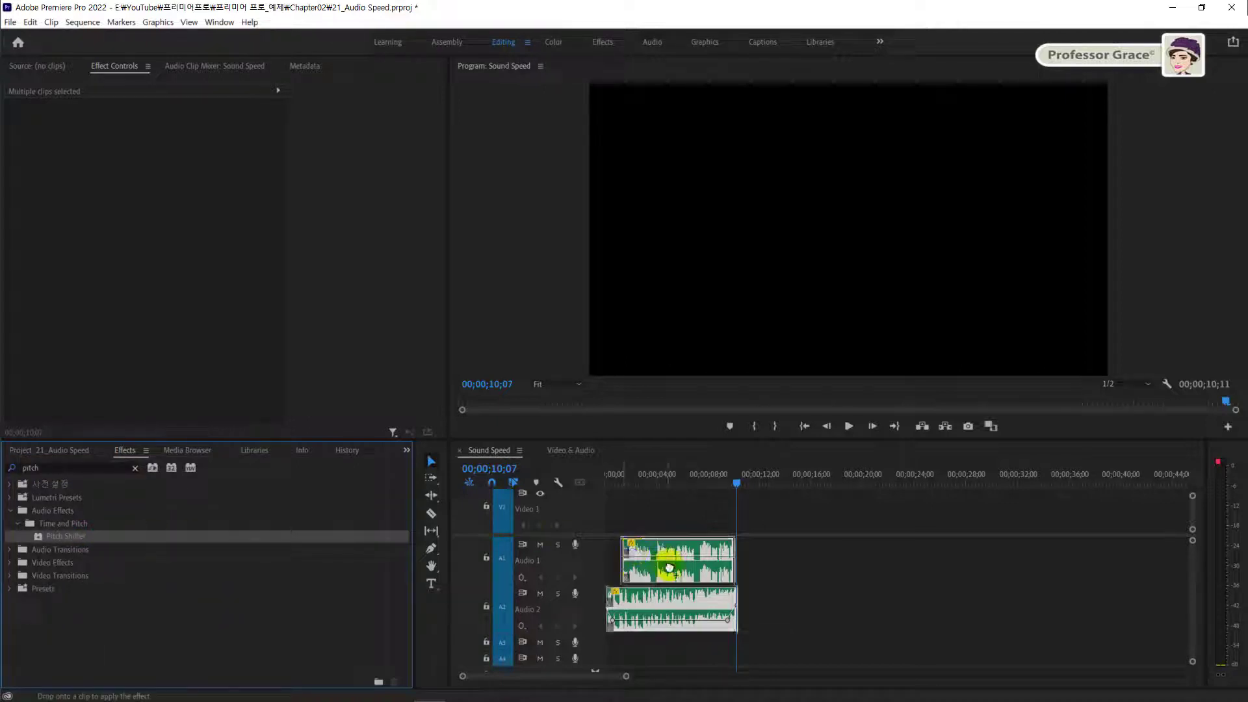
left_click(758, 573)
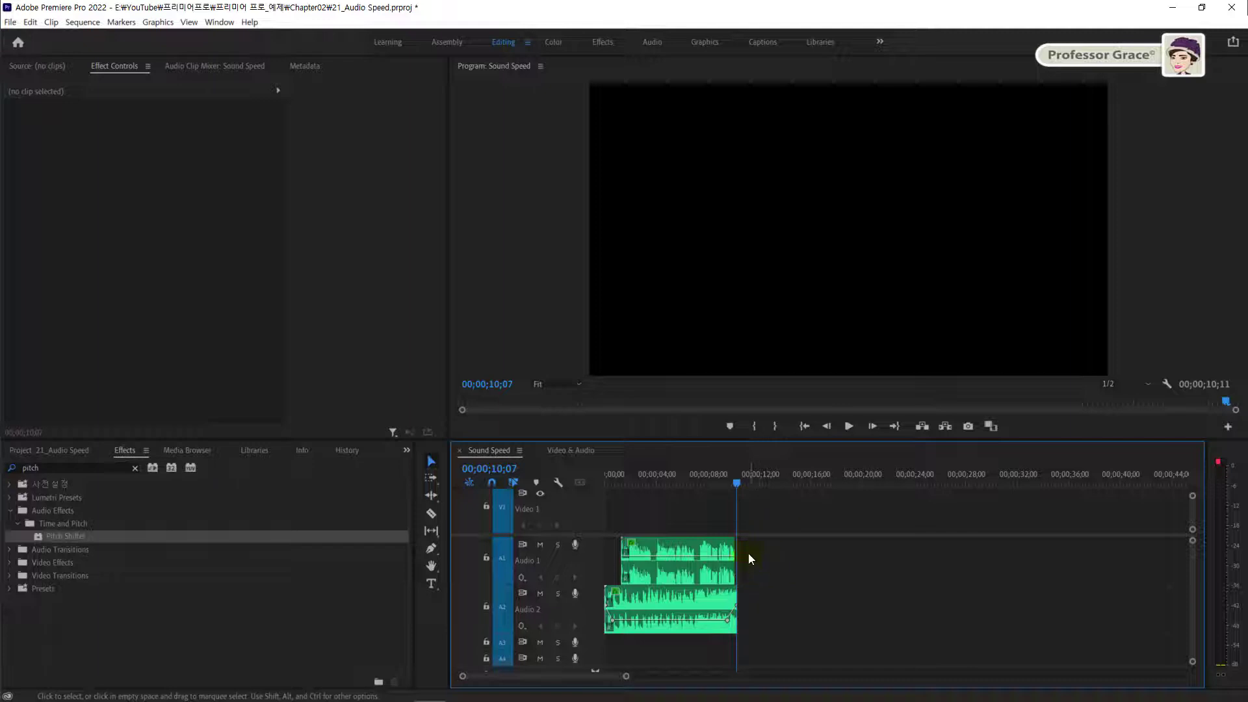
Lower the Pitch Shifter Transpose Ratio on Ending.mp3 to 0.65.
left_click(671, 576)
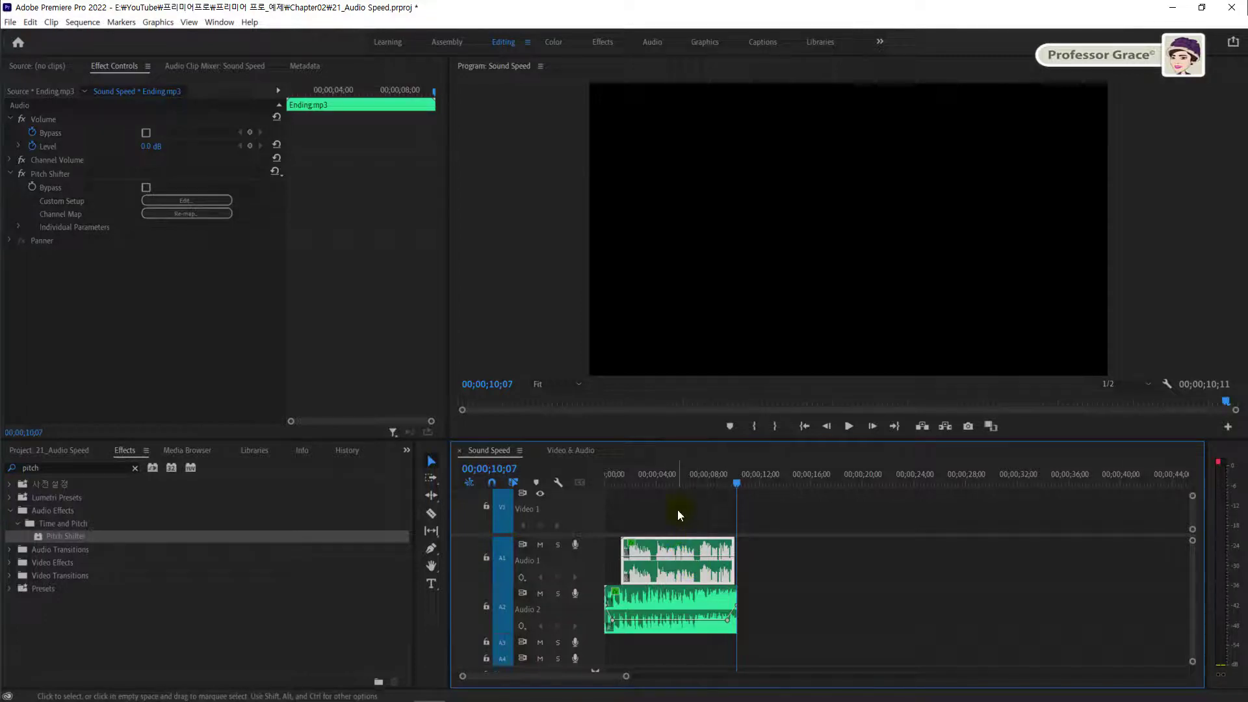
key("shift+5")
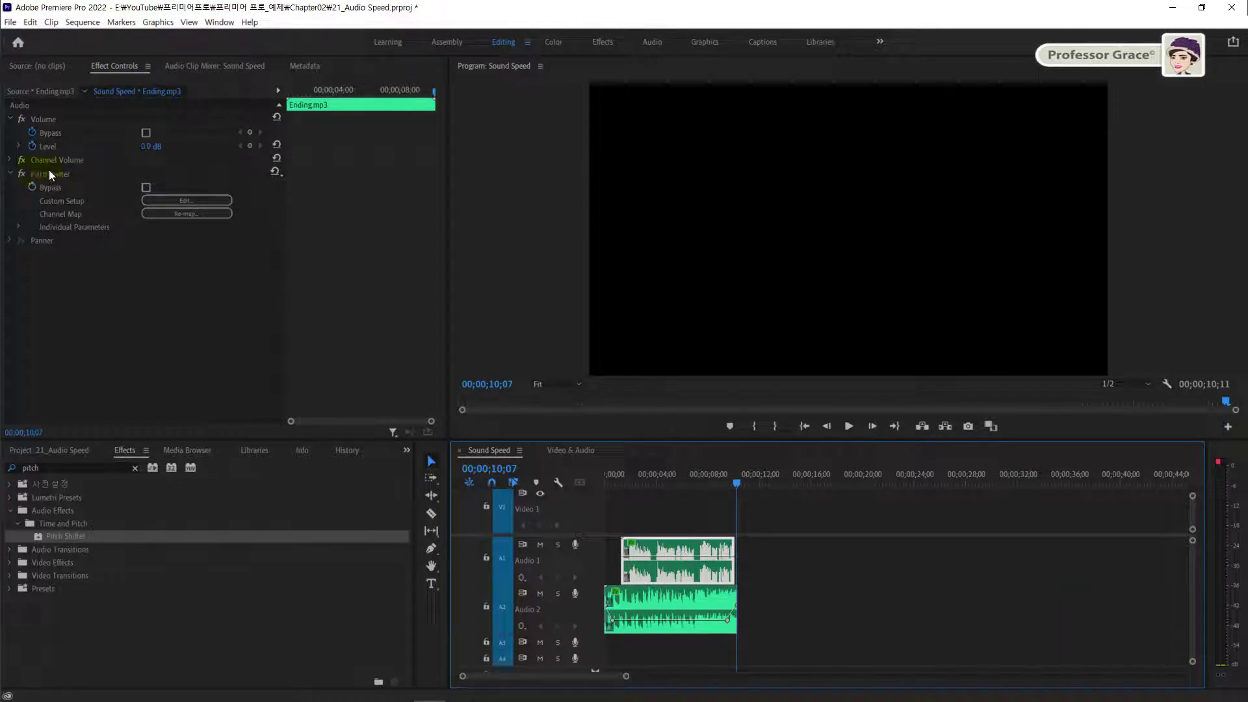
left_click(18, 227)
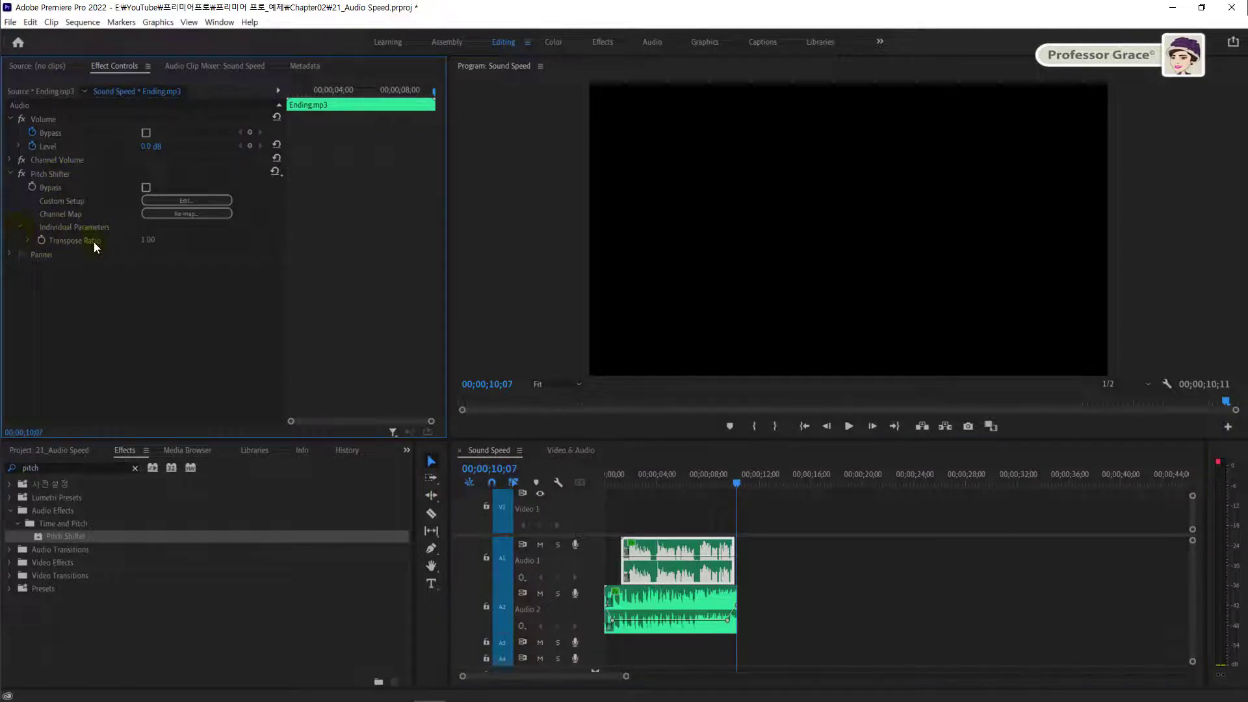
left_click(29, 239)
left_click_drag(79, 266, 53, 263)
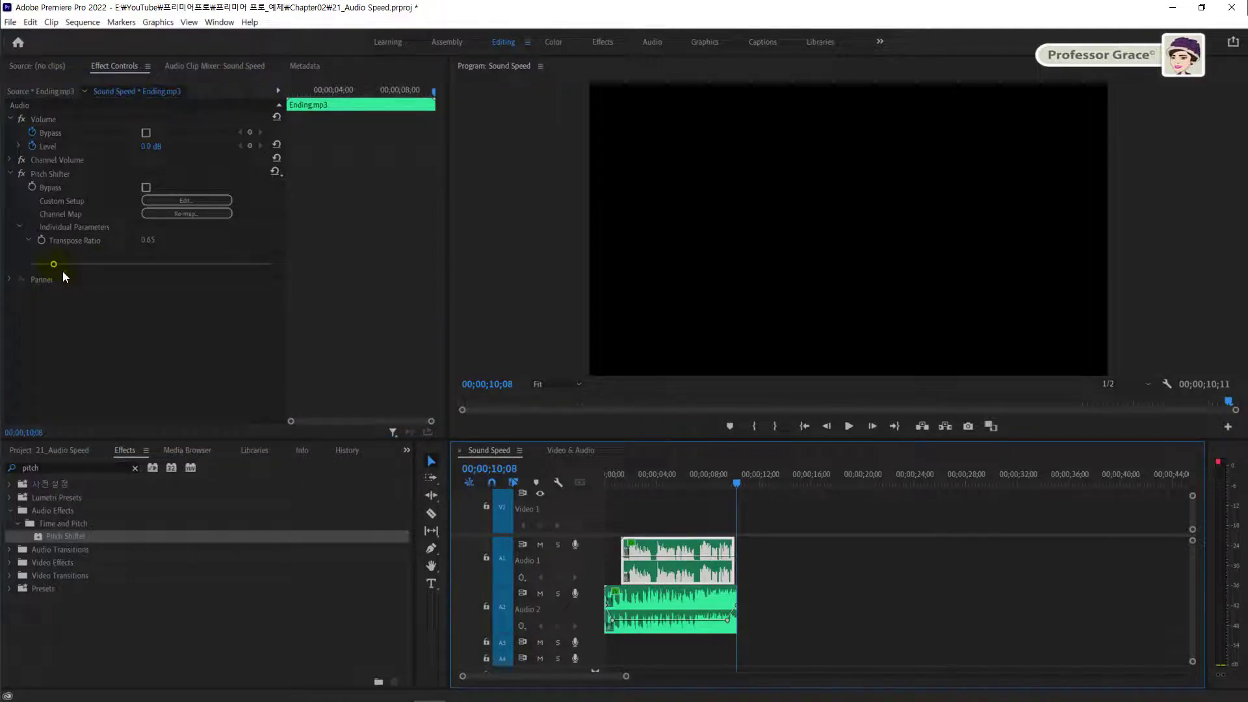
Solo Audio 1 and play the sequence from 00;00;00;00.
left_click(556, 545)
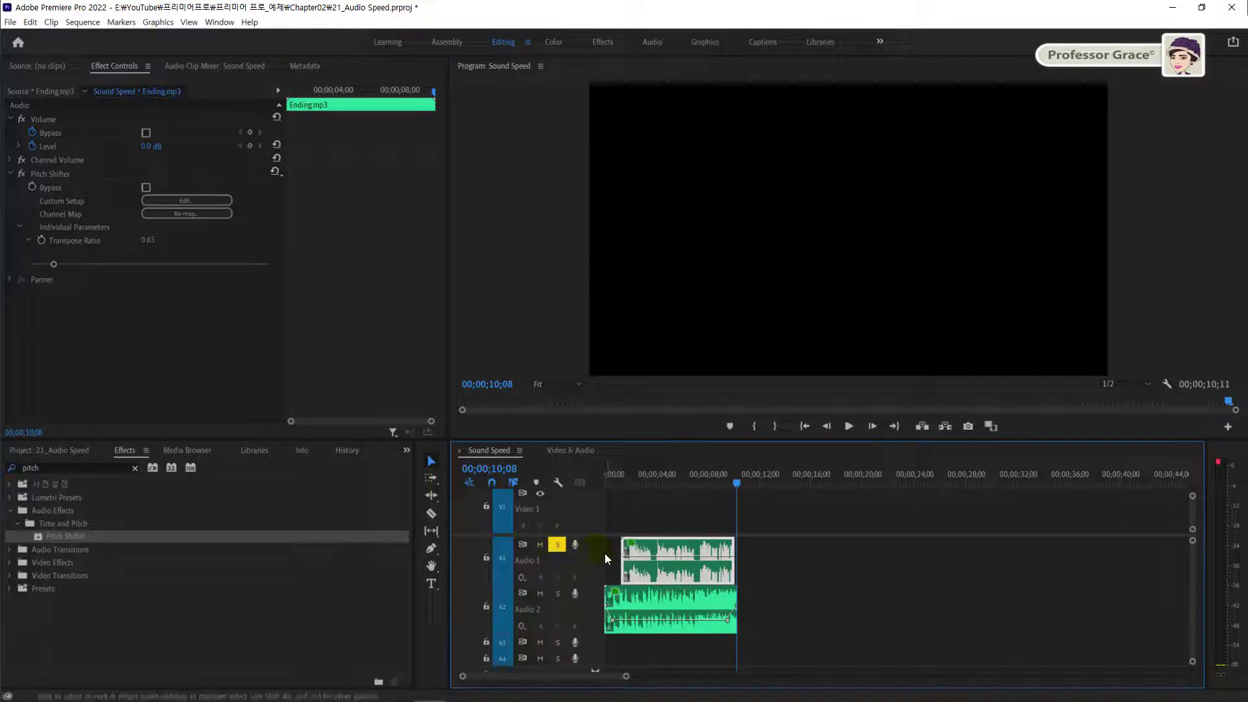
key("space")
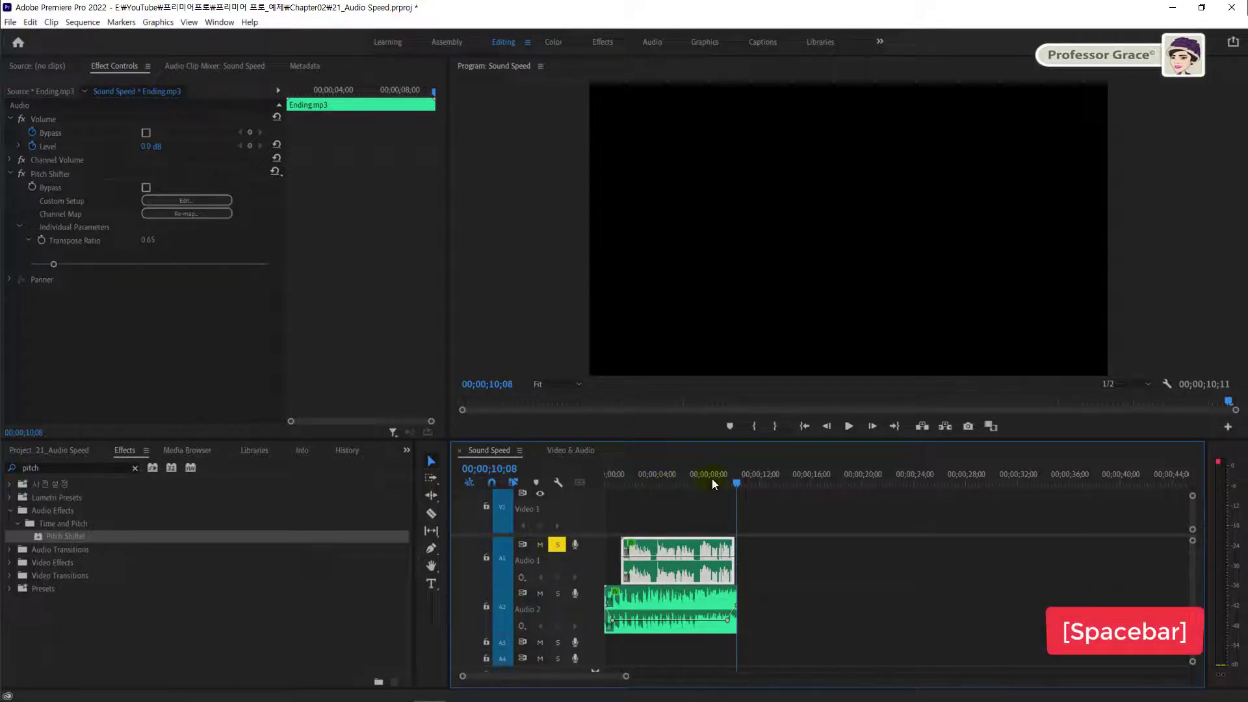
left_click_drag(739, 481, 606, 484)
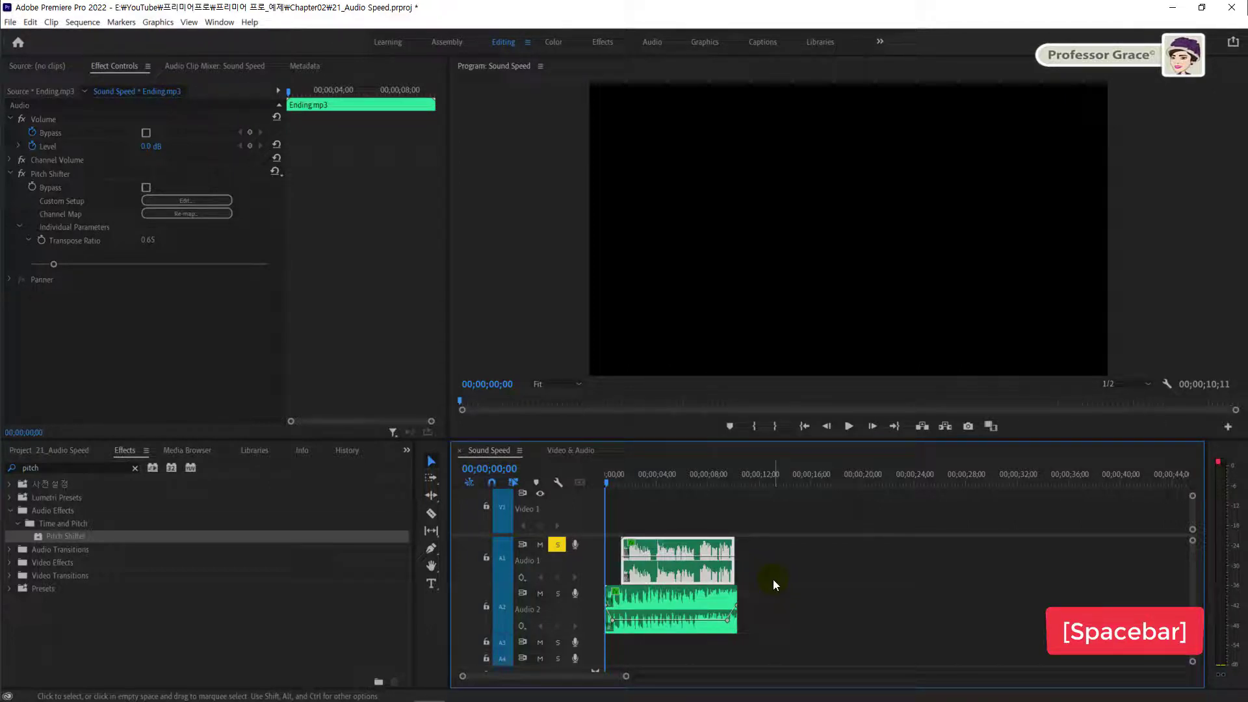
key("space")
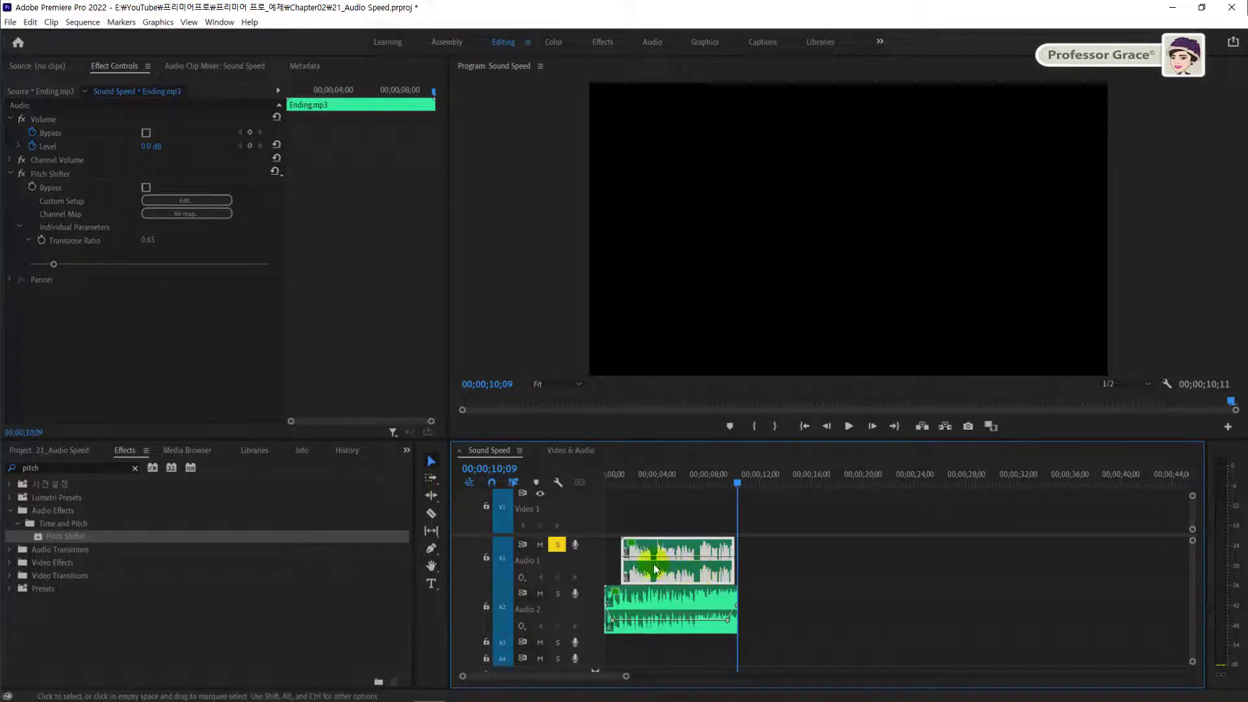
Switch Audio 1 from solo to muted and play the sequence from the start.
left_click(556, 546)
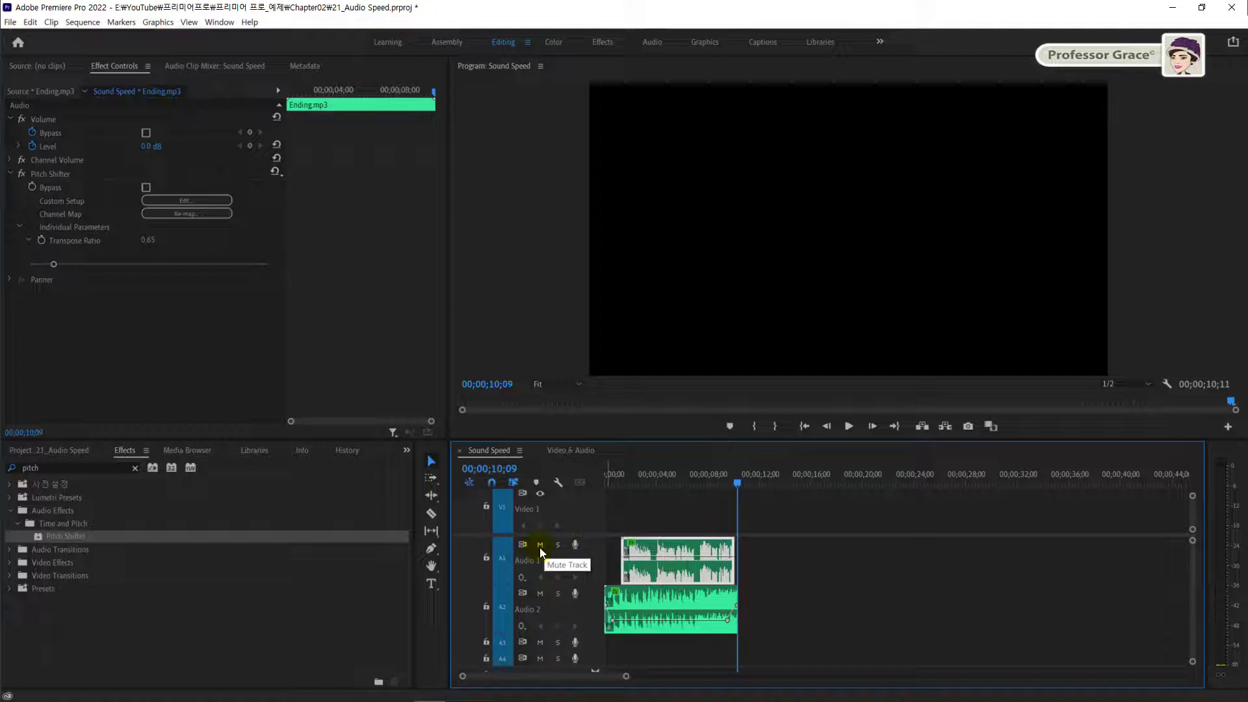
left_click(542, 546)
key("space")
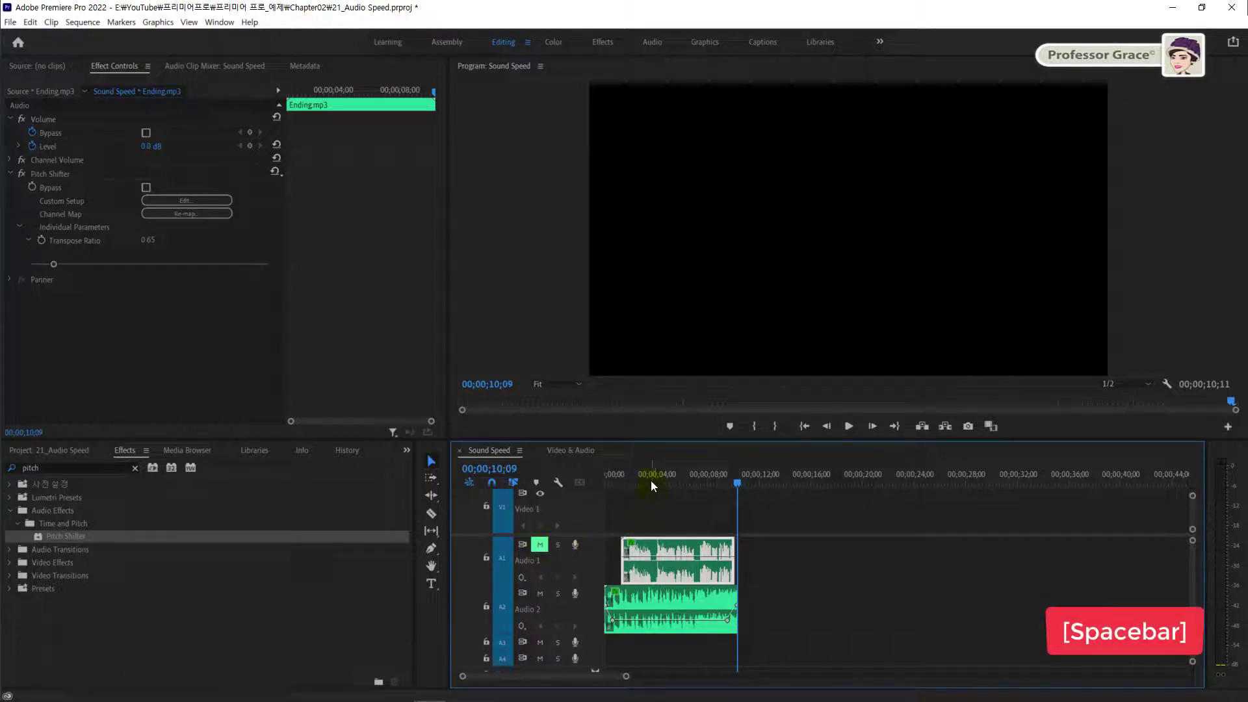
left_click_drag(652, 484, 597, 483)
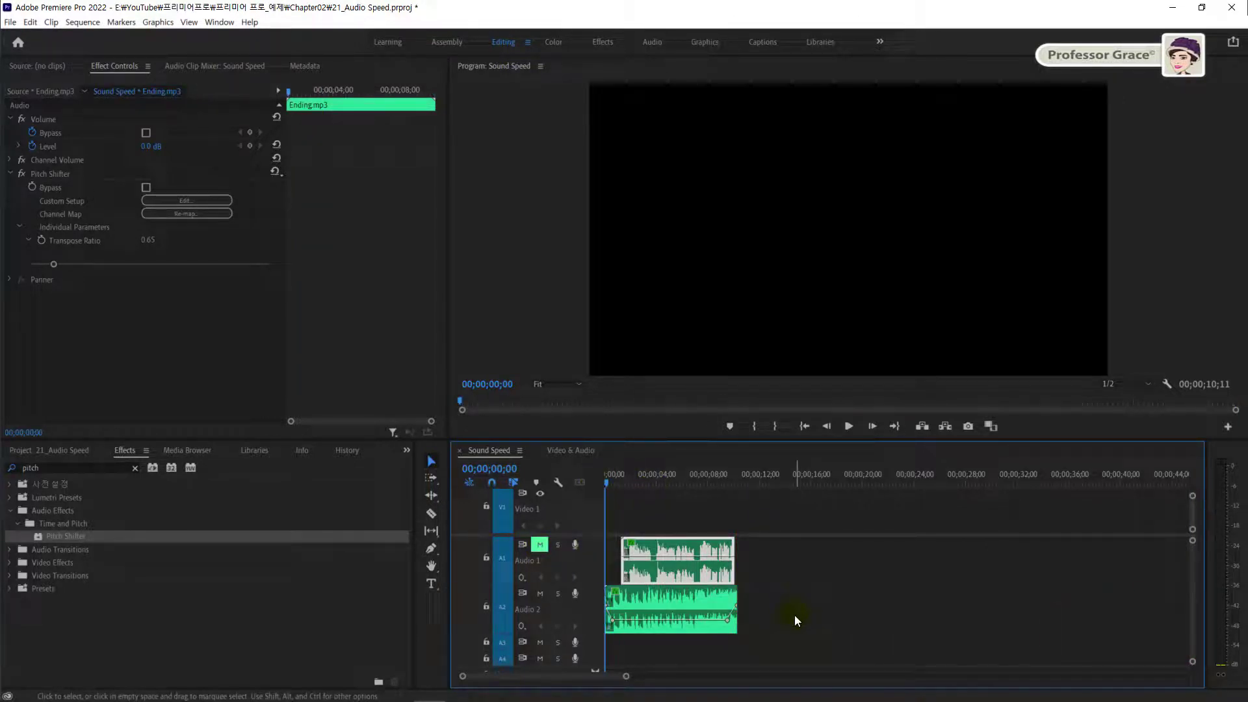
key("space")
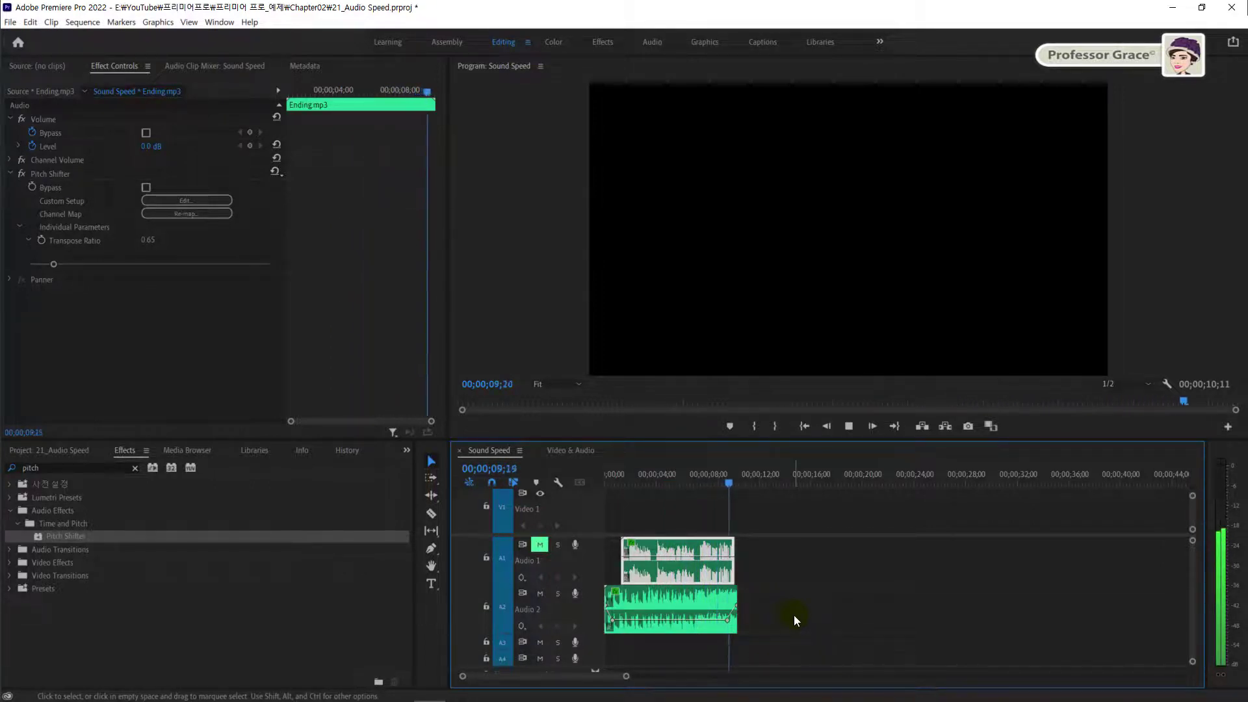
key("space")
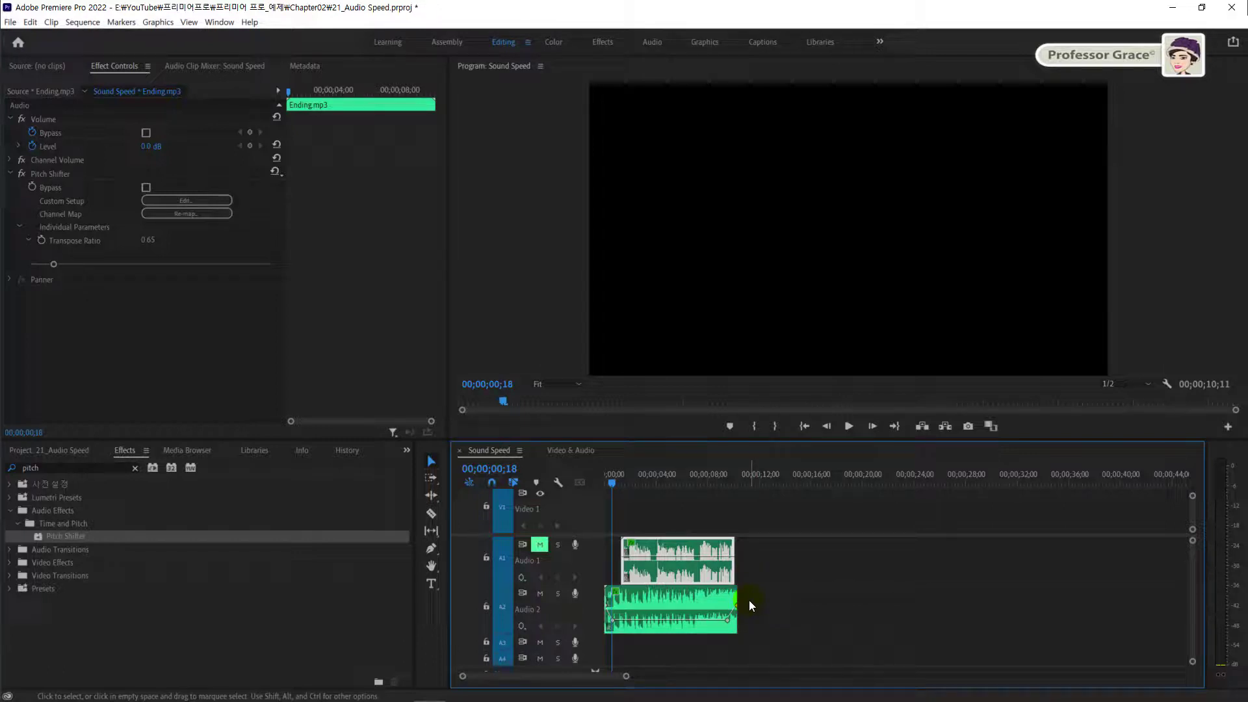
Lower the Pitch Shifter Transpose Ratio on Cute.mp3 to 0.65.
left_click(669, 601)
mouse_move(666, 602)
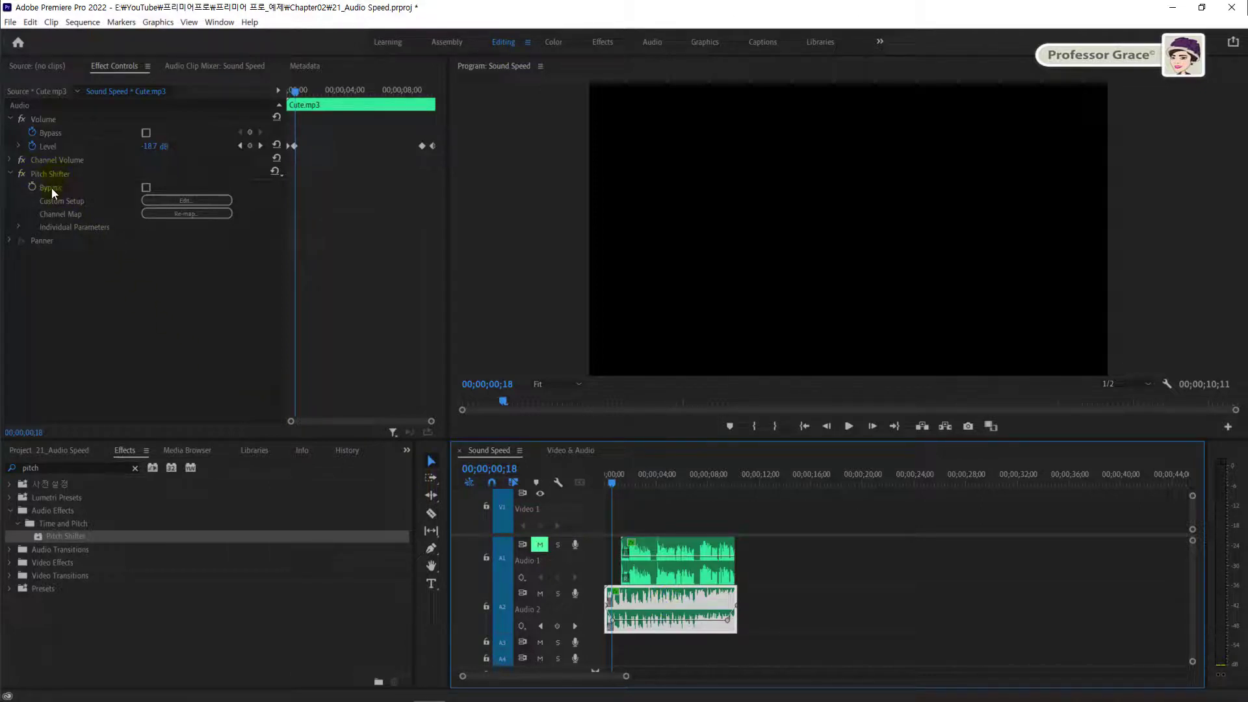
left_click(18, 227)
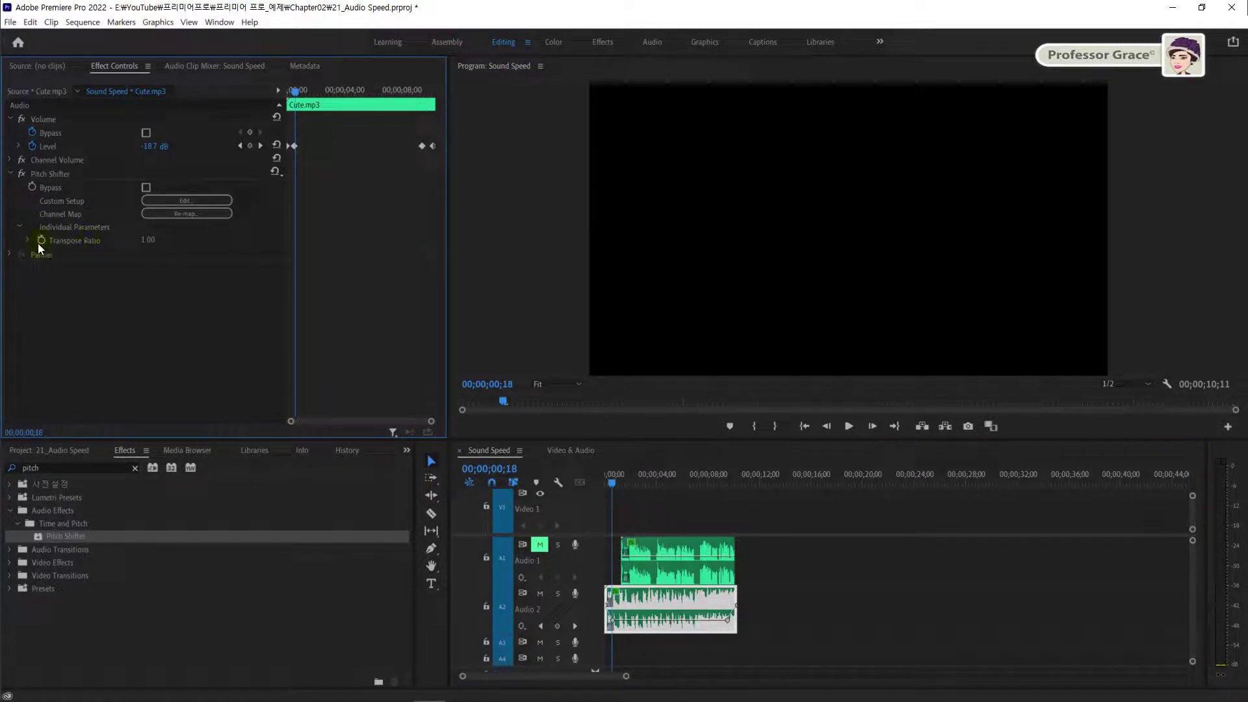
left_click(28, 240)
left_click_drag(64, 265, 58, 264)
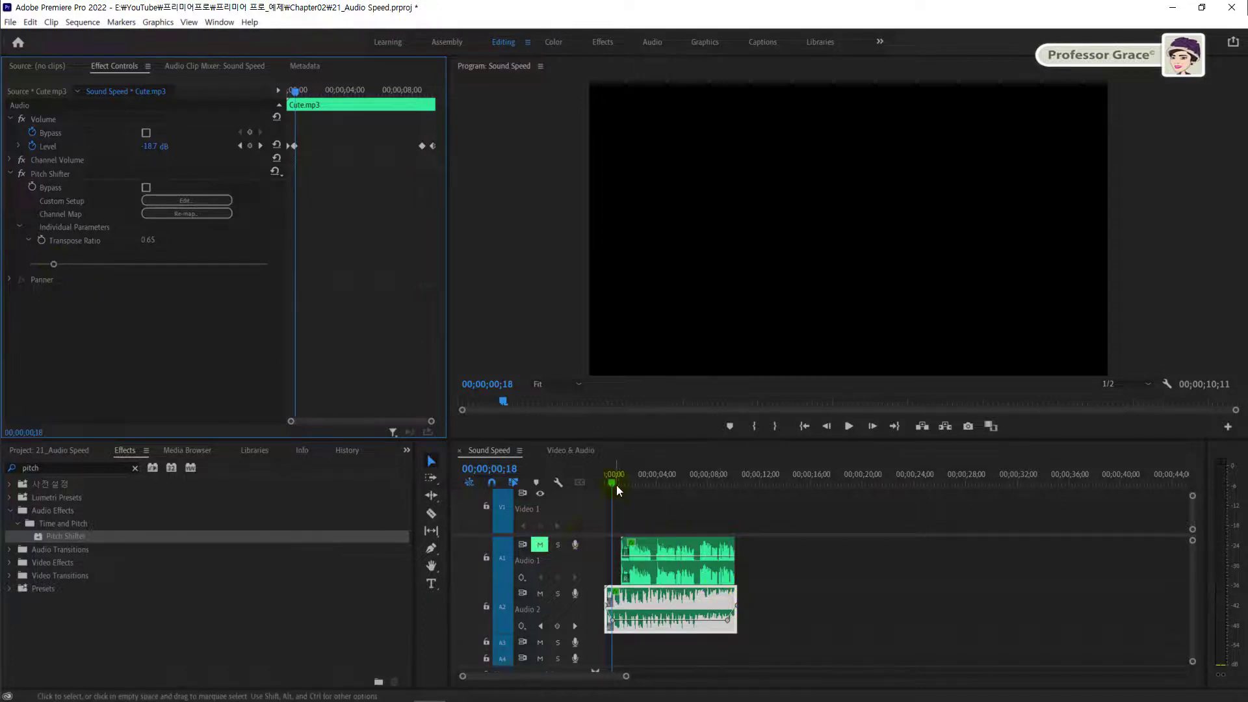
Play the pitch-shifted Cute.mp3 from the sequence start.
left_click_drag(615, 483, 594, 482)
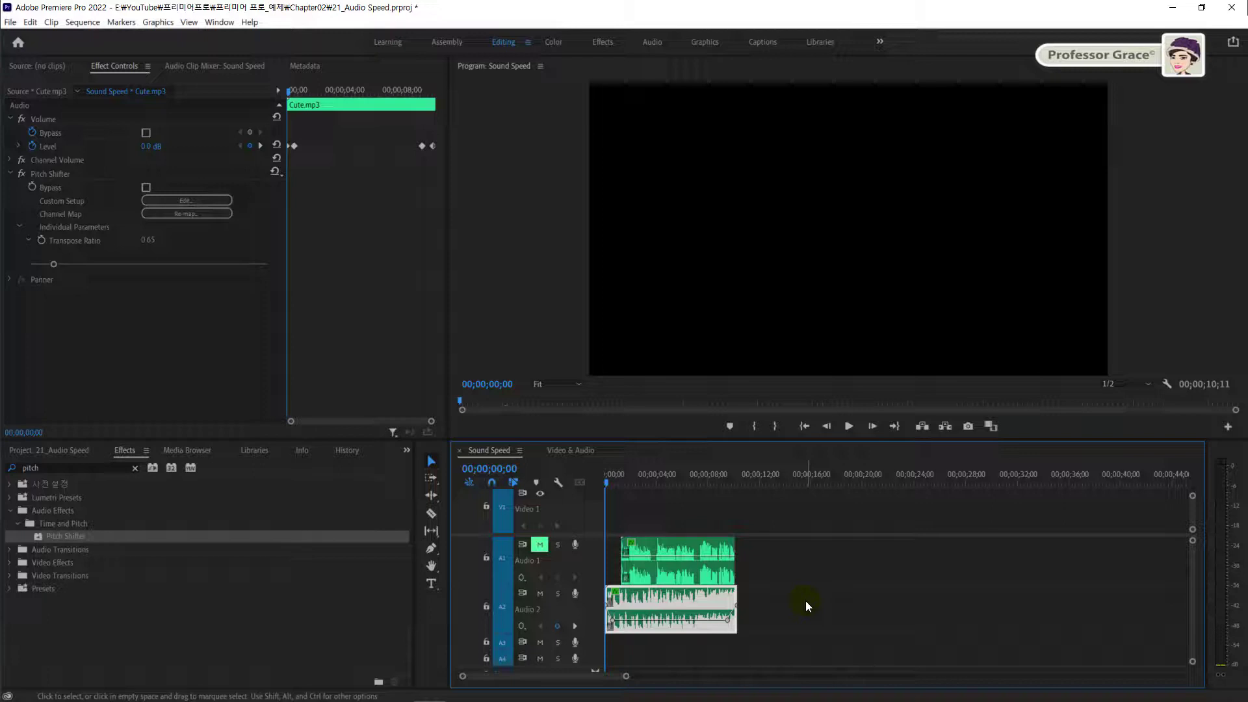
key("space")
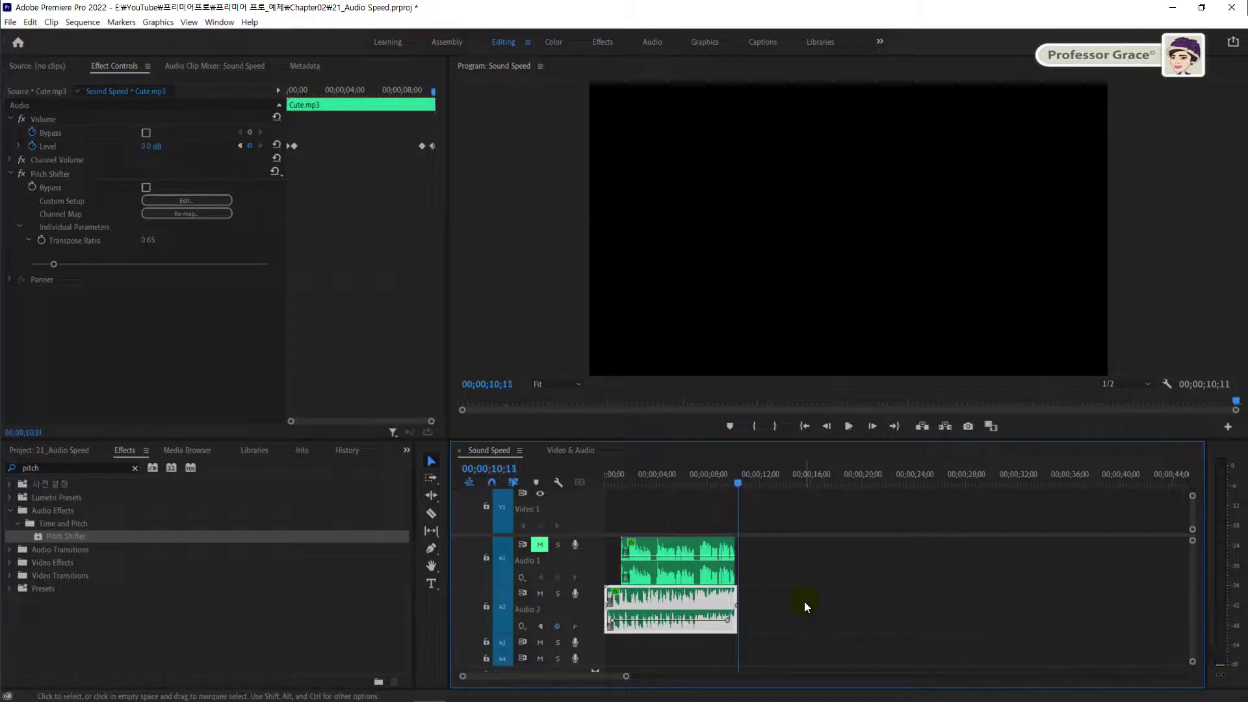
key("space")
key("space")
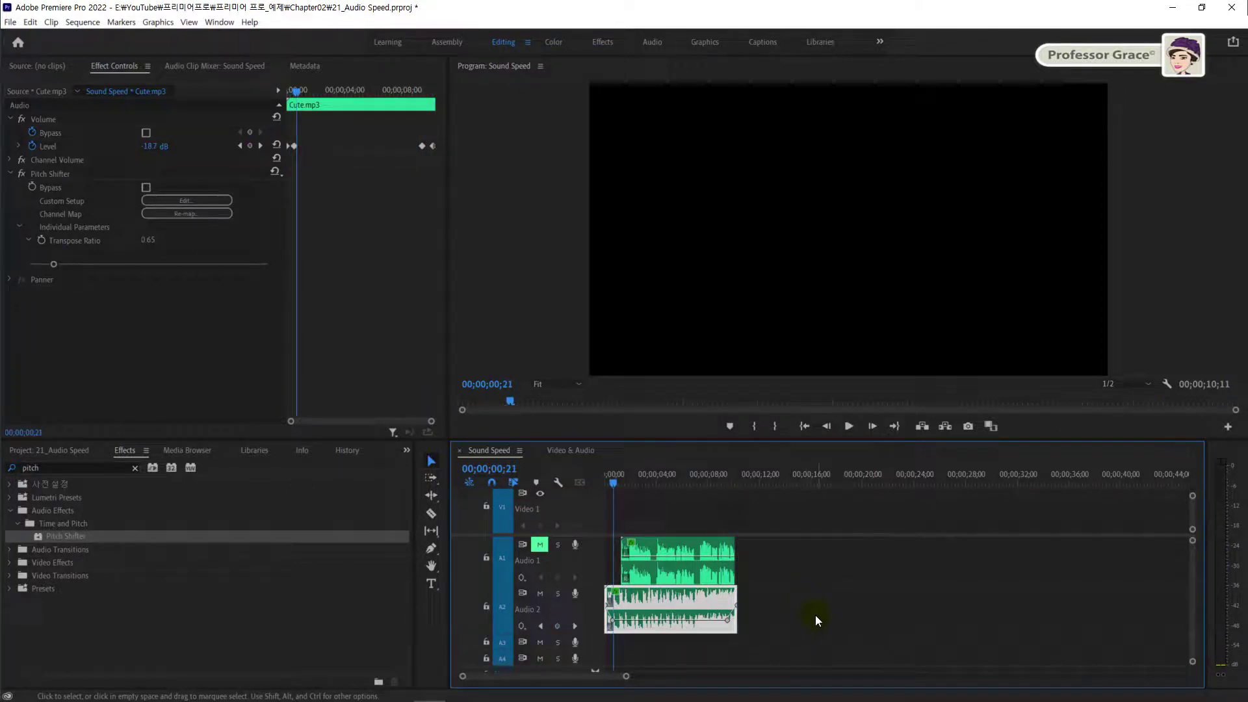
Unmute Audio 1, play both pitch-shifted tracks from the start, then deselect Cute.mp3.
left_click(539, 546)
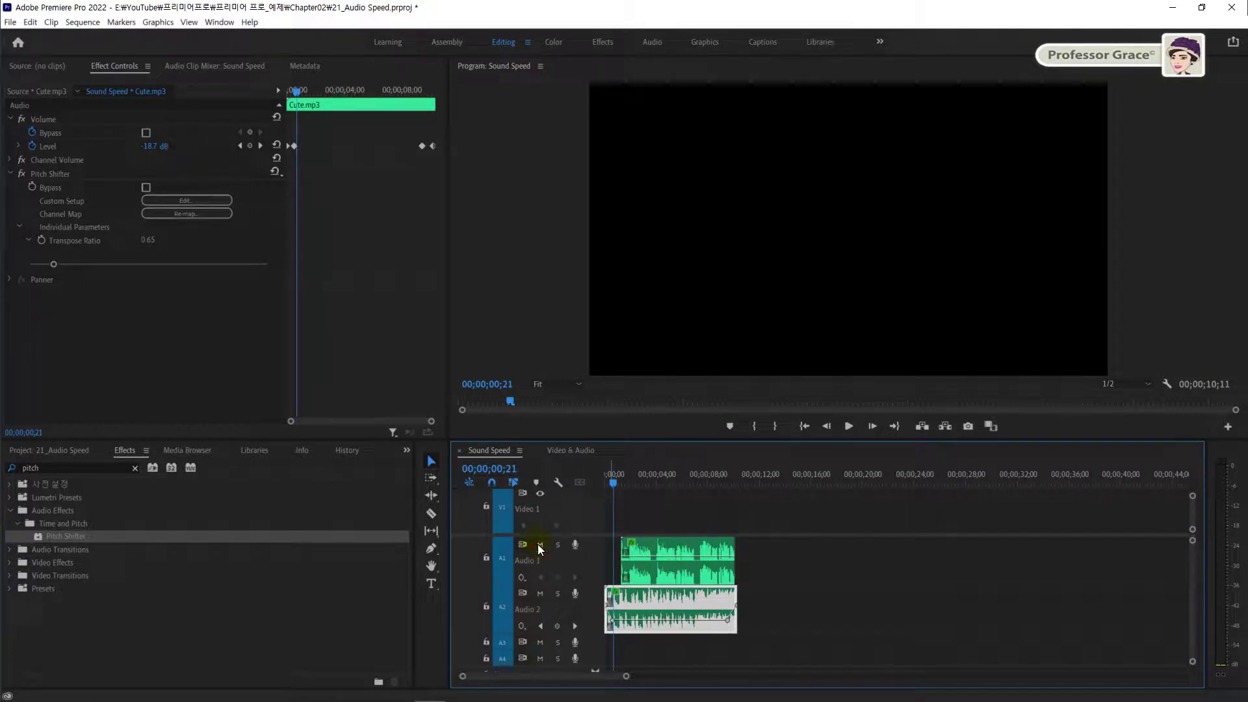
key("Home")
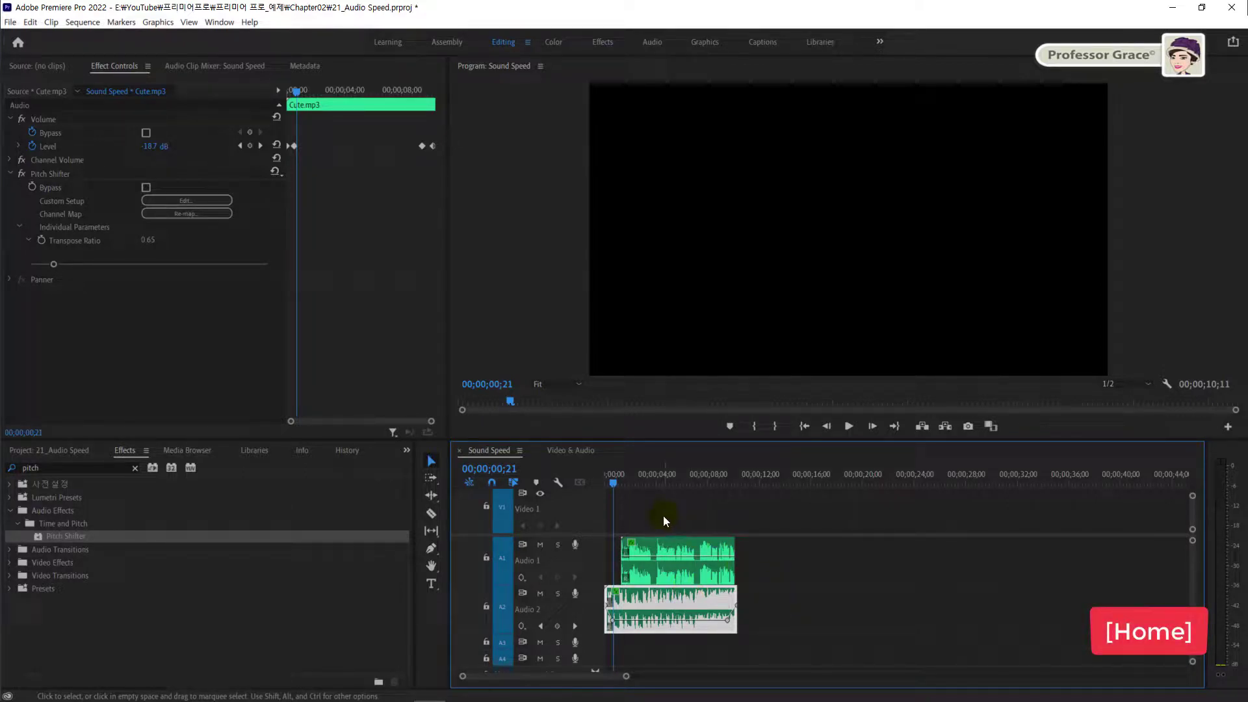
key("Home")
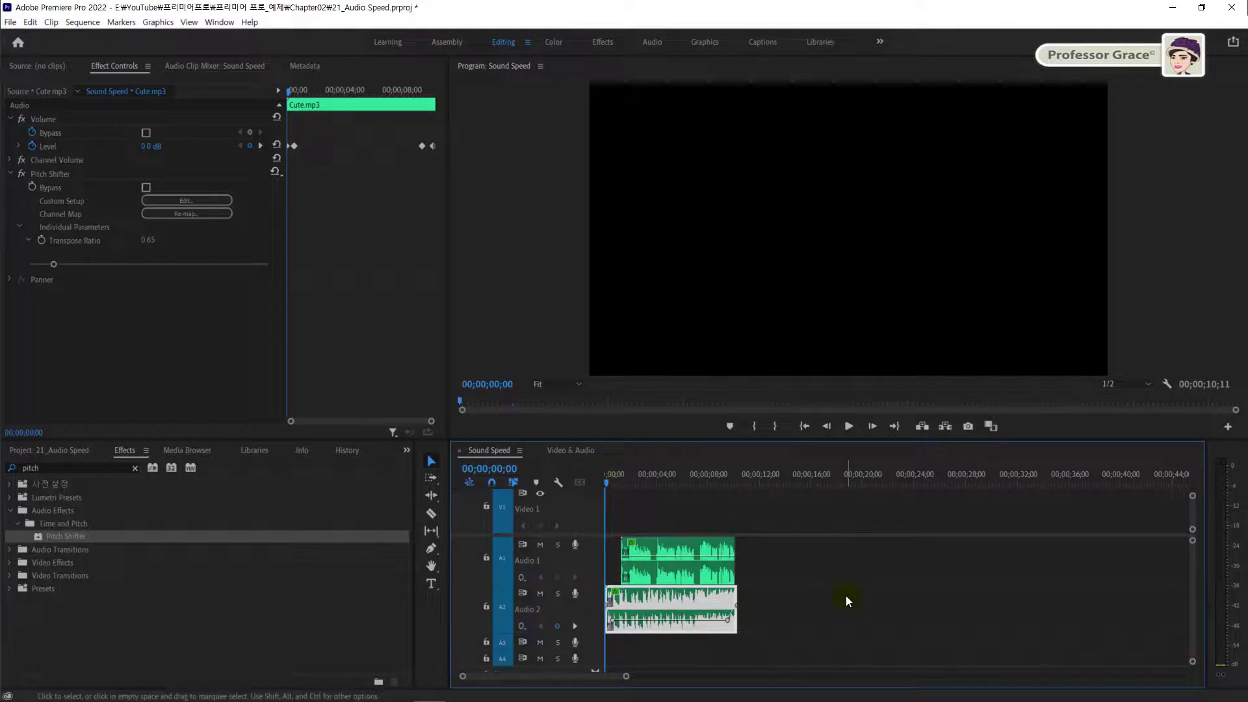
key("space")
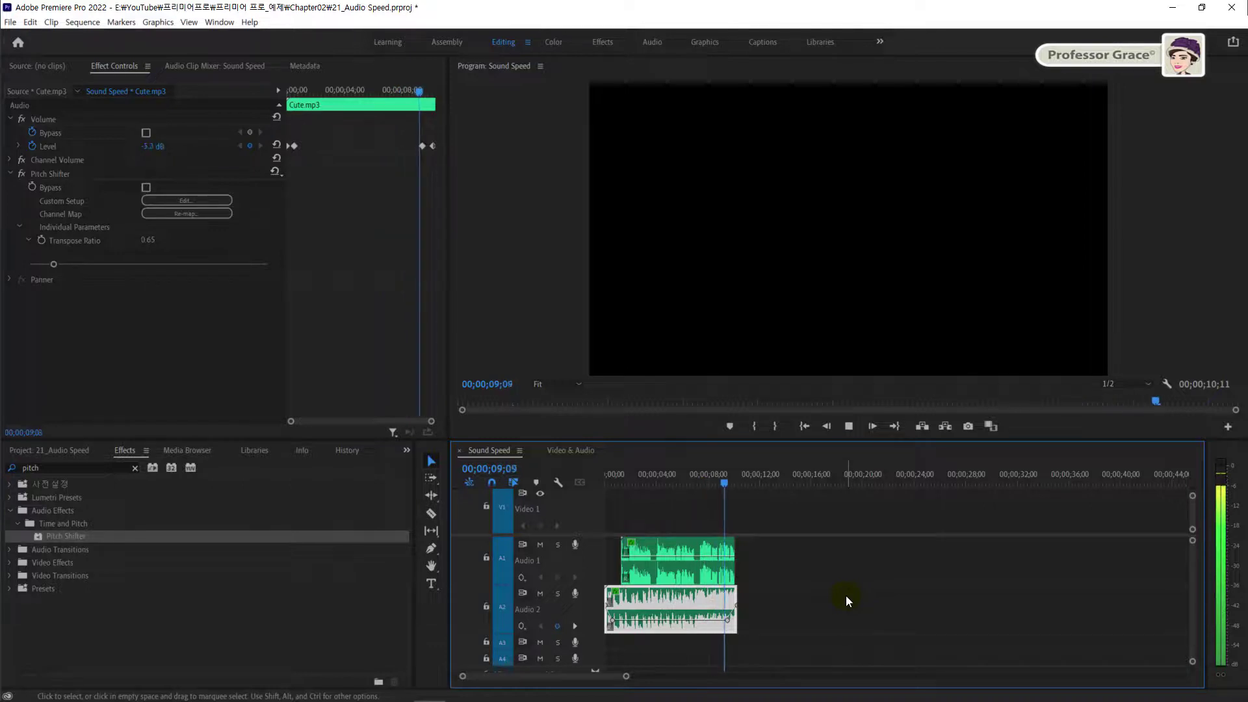
key("Home")
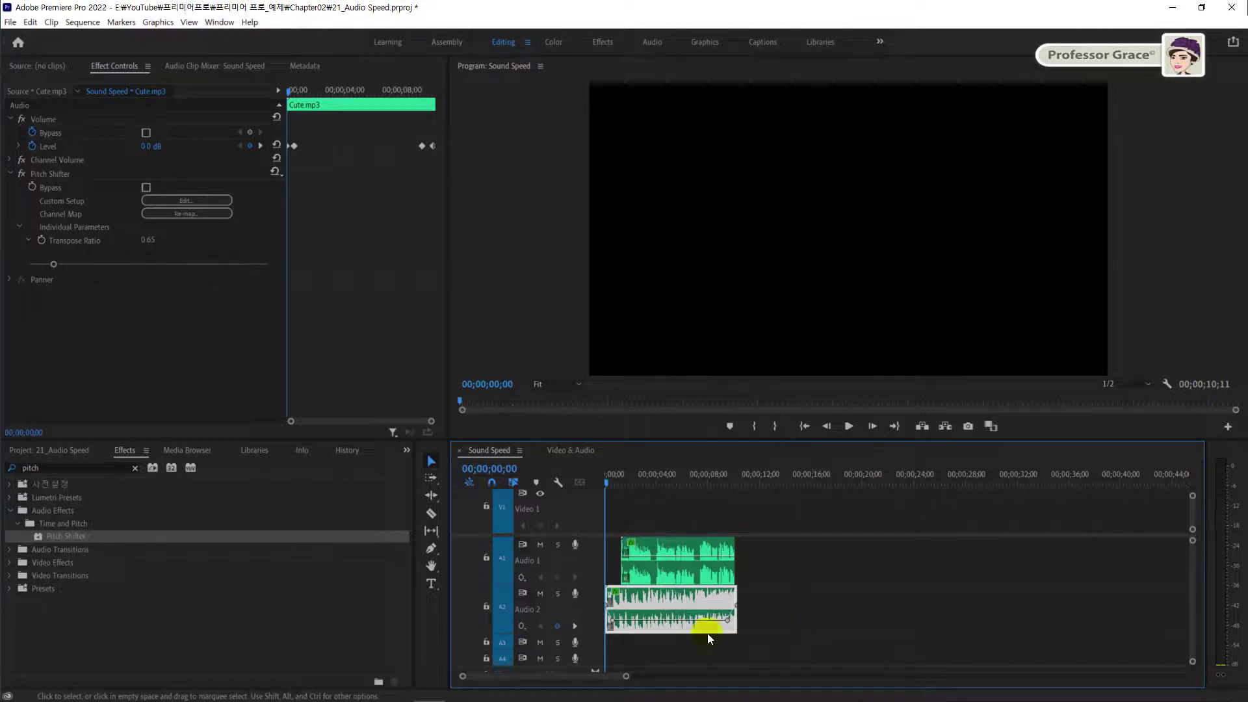
left_click(762, 610)
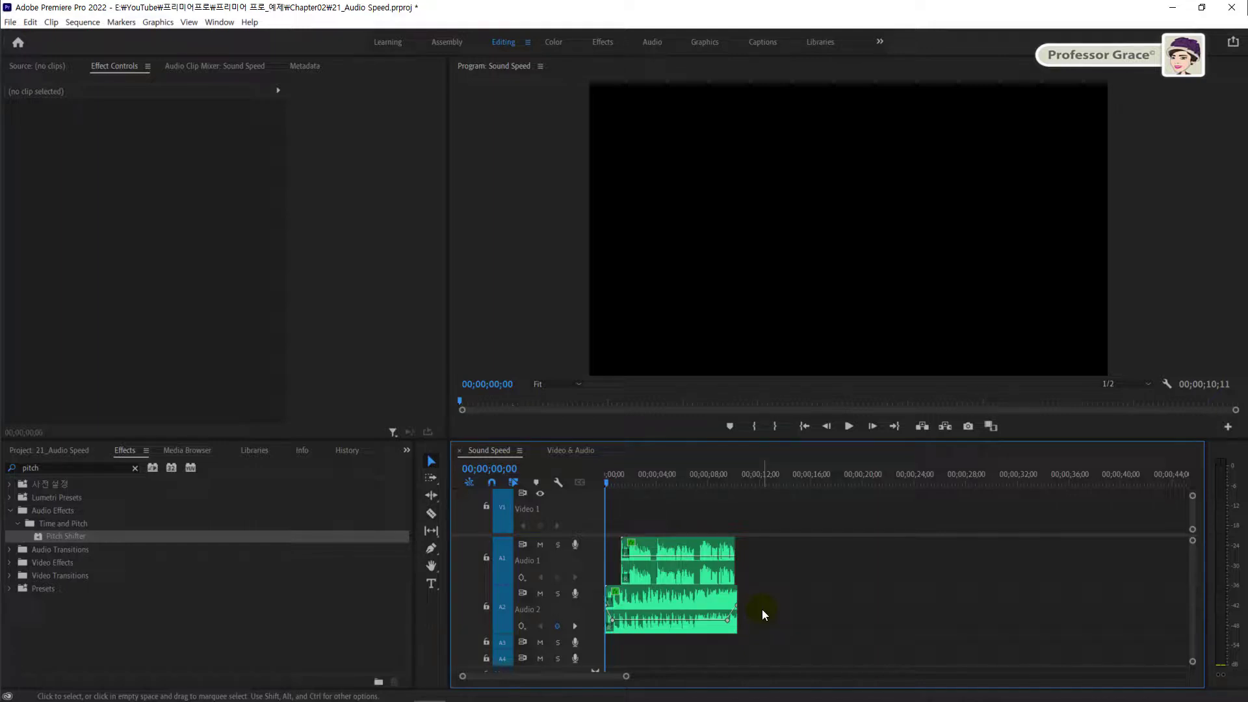
Switch to the Video & Audio sequence and inspect the Parrot.mp4 clip.
left_click(566, 455)
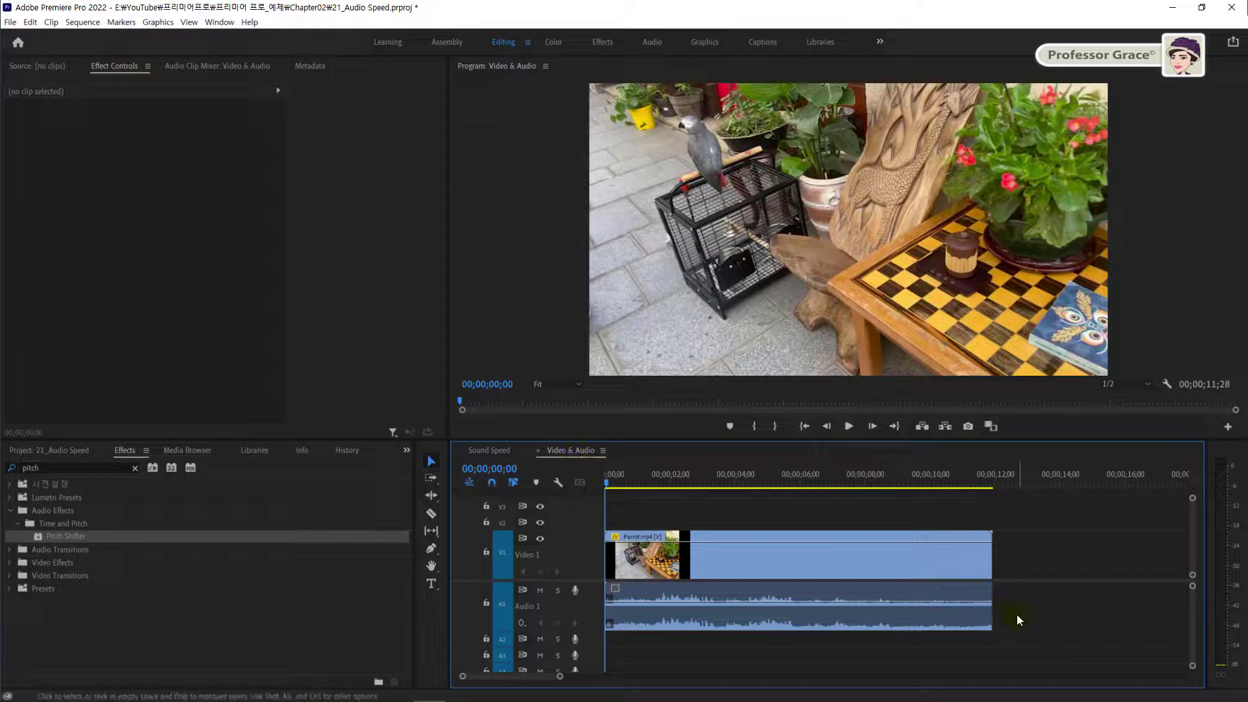
left_click(870, 559)
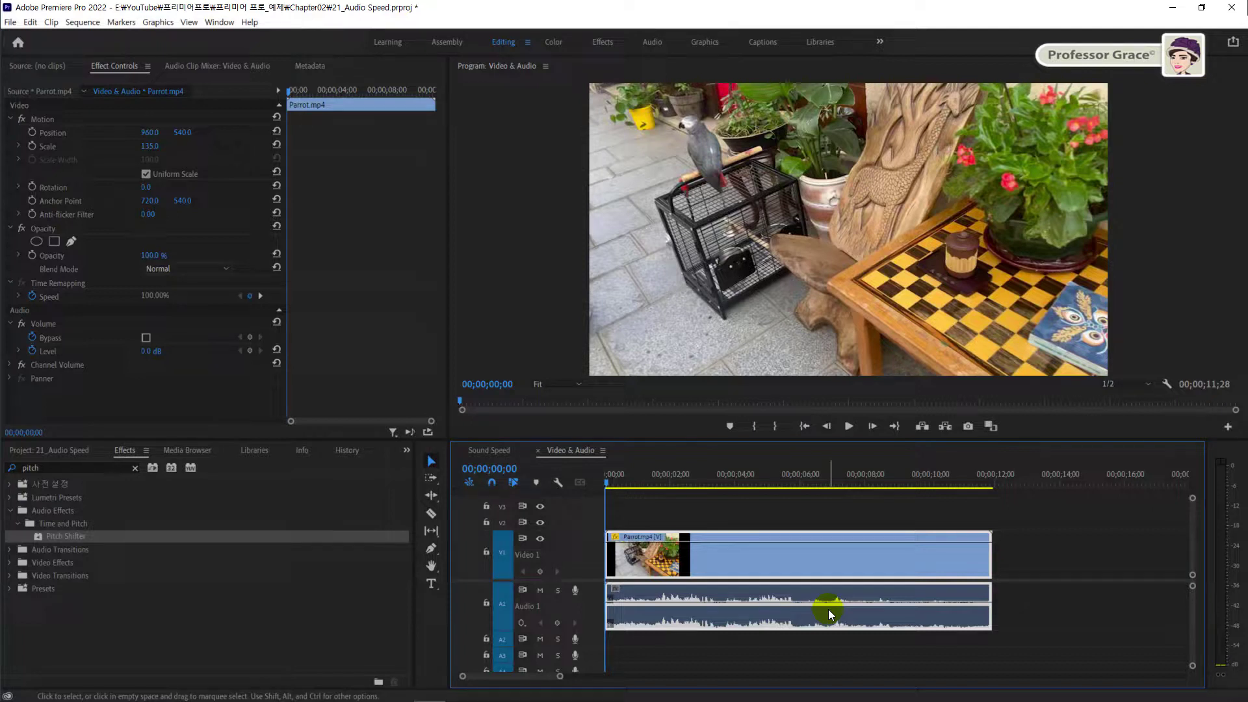
left_click(1015, 546)
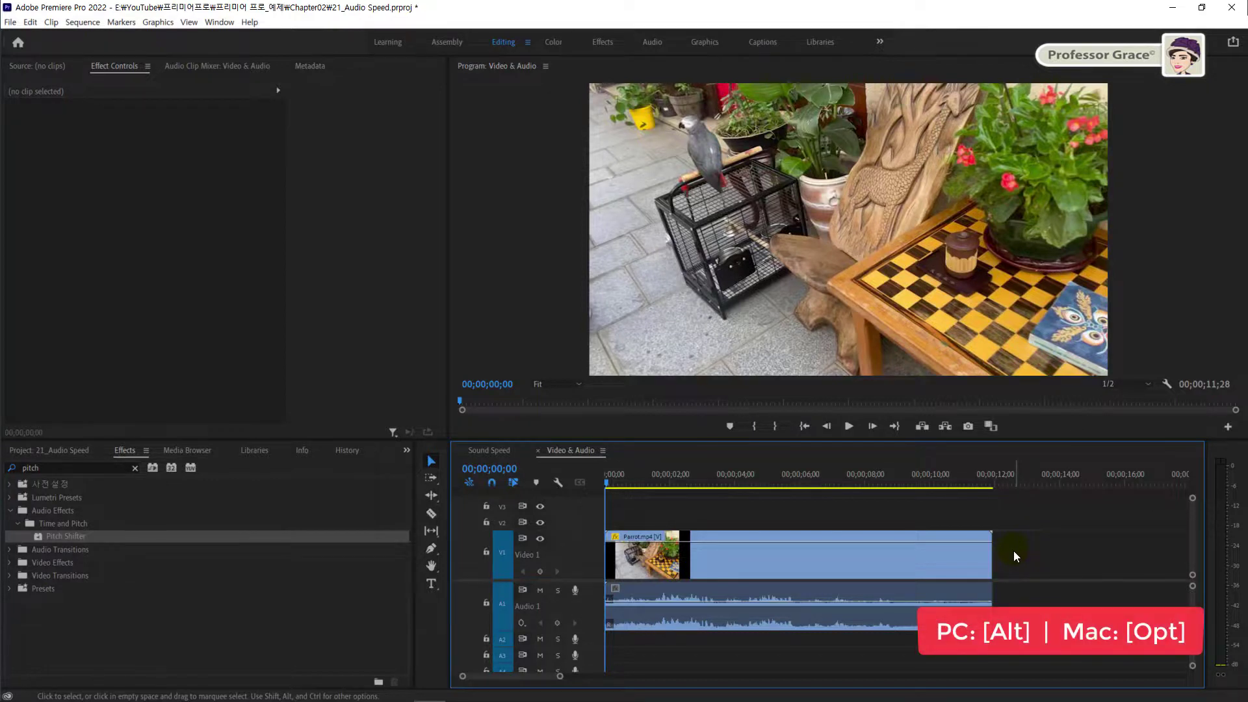
Set only the Parrot.mp4 audio clip to 200% speed, leaving its video at full length.
left_click(827, 619, "alt")
left_click_drag(830, 611, 834, 601)
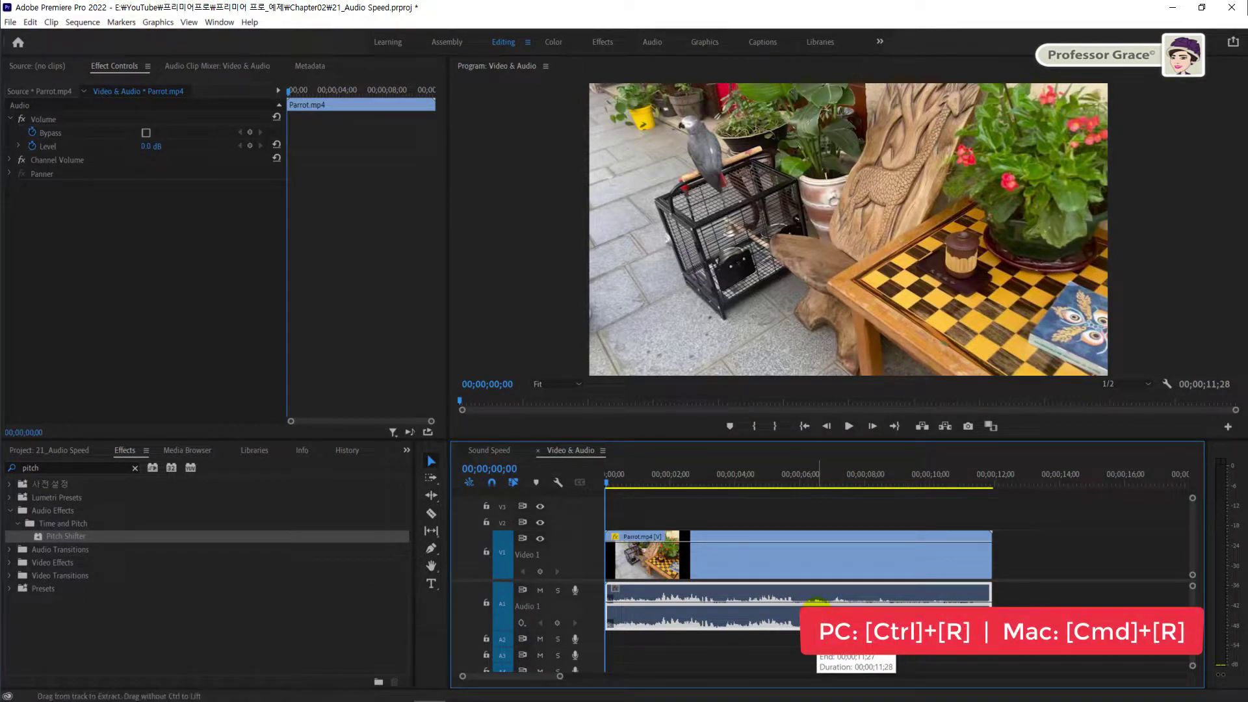
key("ctrl+r")
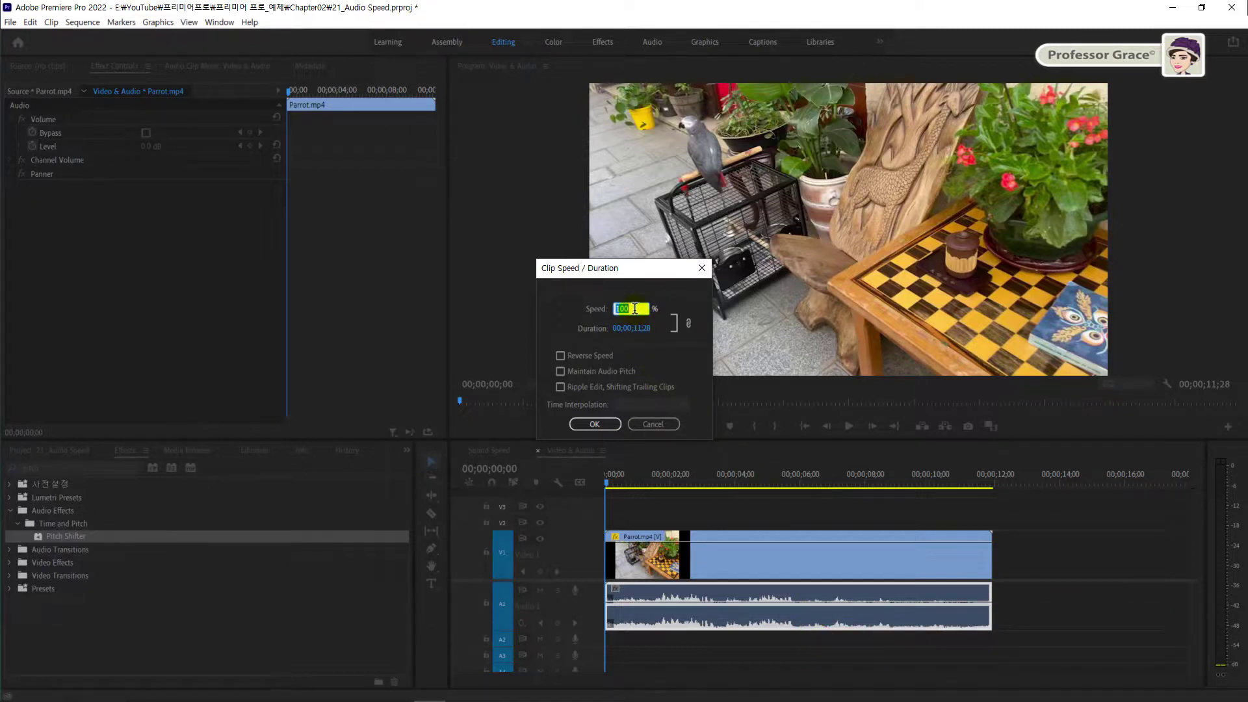
type("200")
left_click(603, 423)
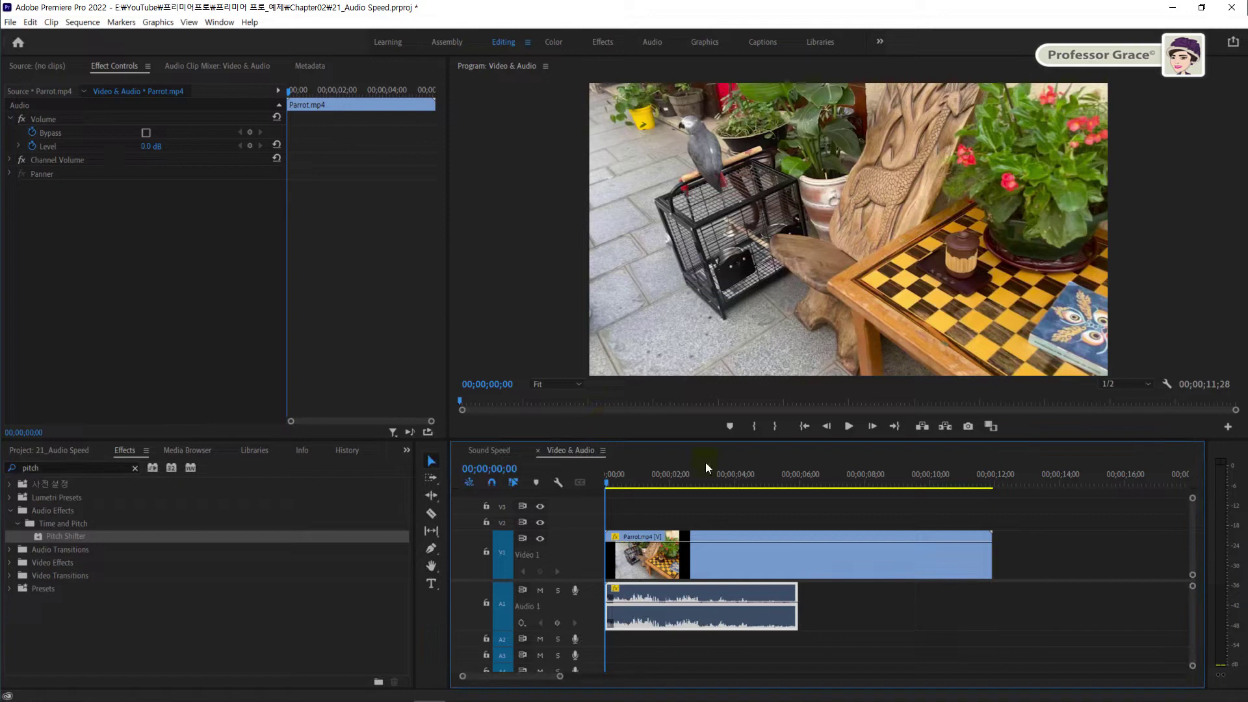
left_click(929, 612)
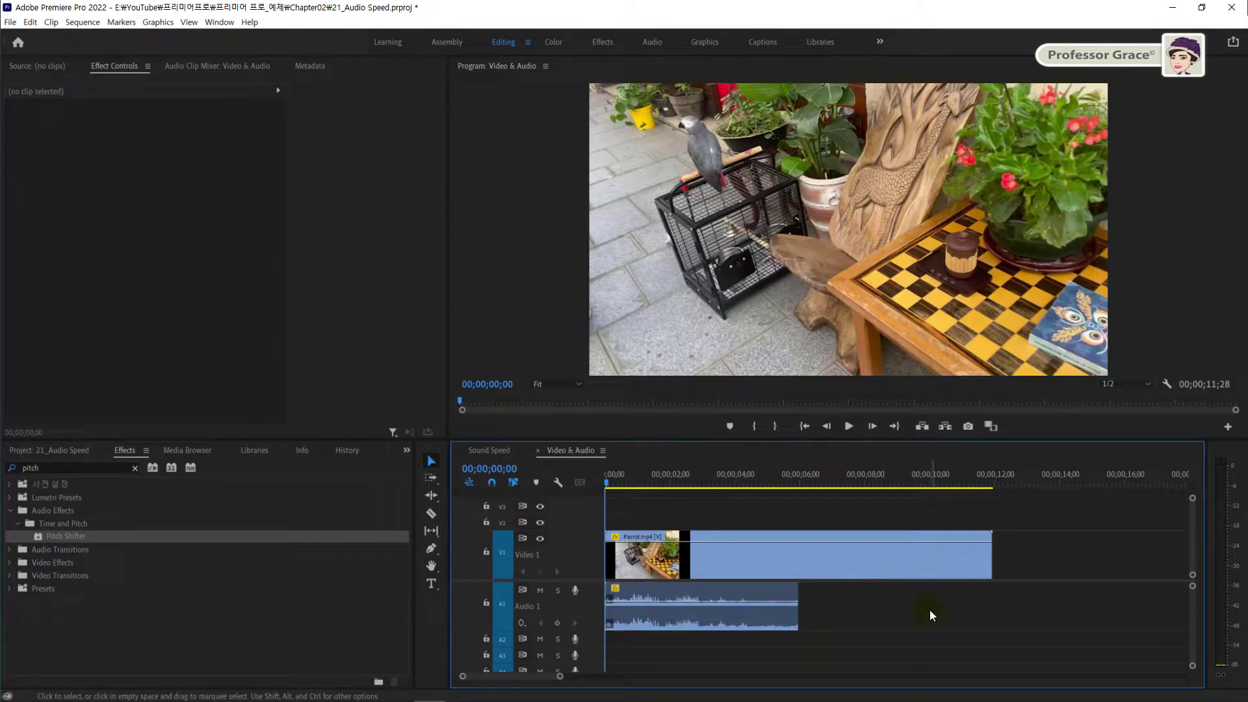
left_click_drag(991, 575, 994, 573)
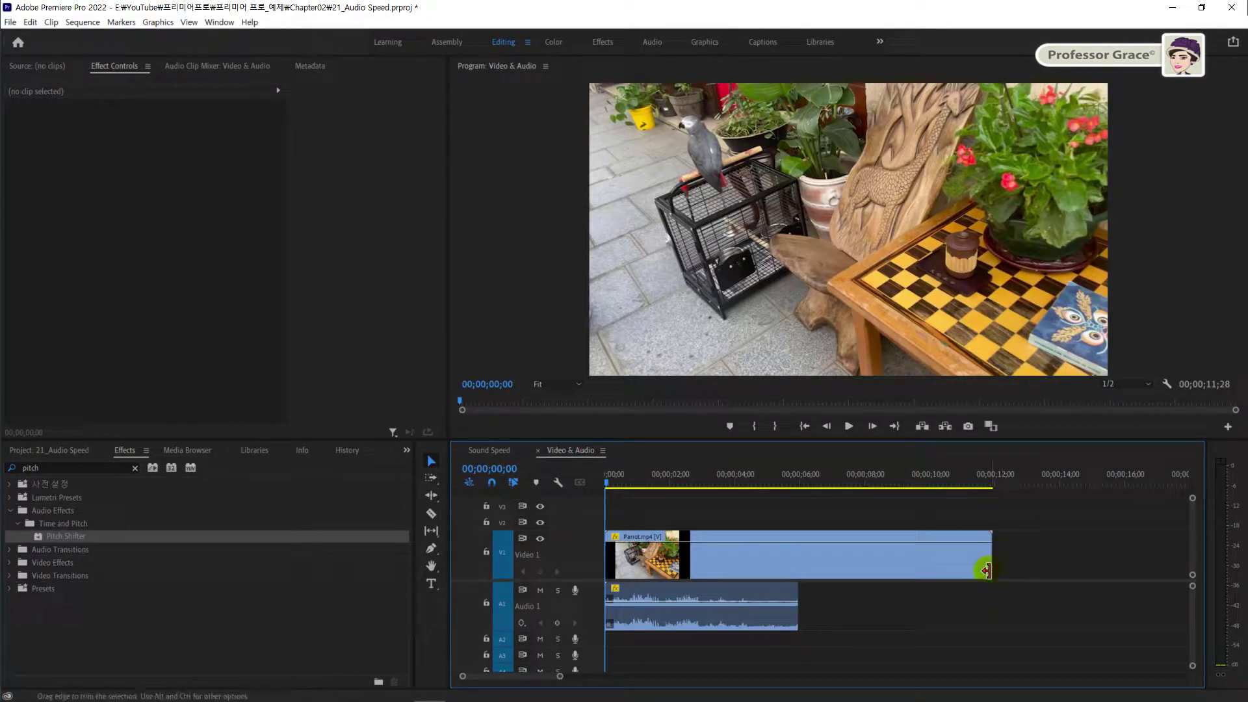
left_click_drag(795, 596, 795, 595)
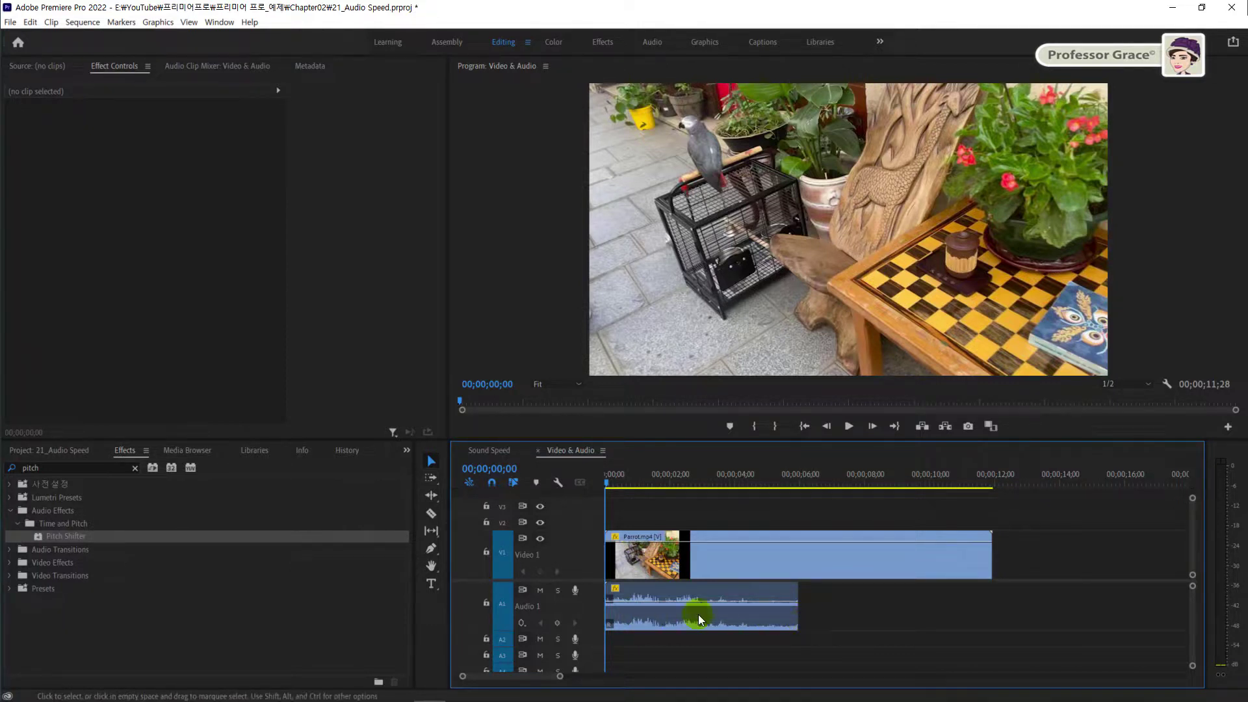
key("Home")
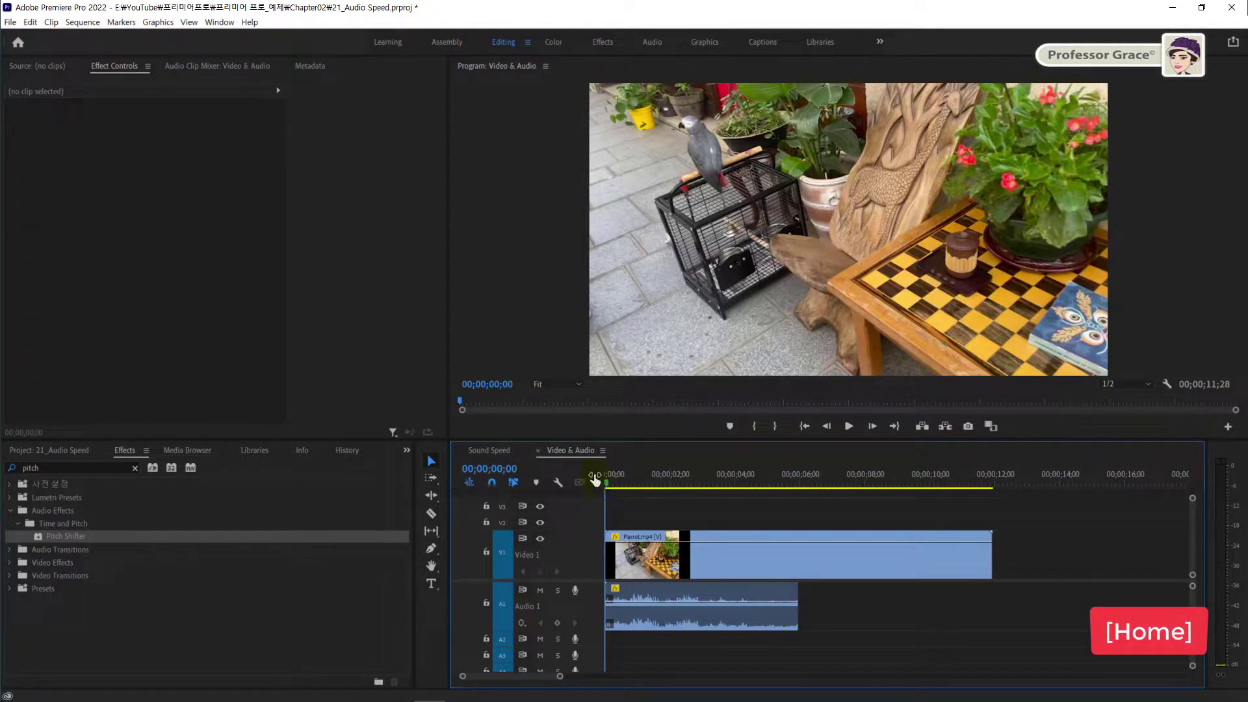
key("space")
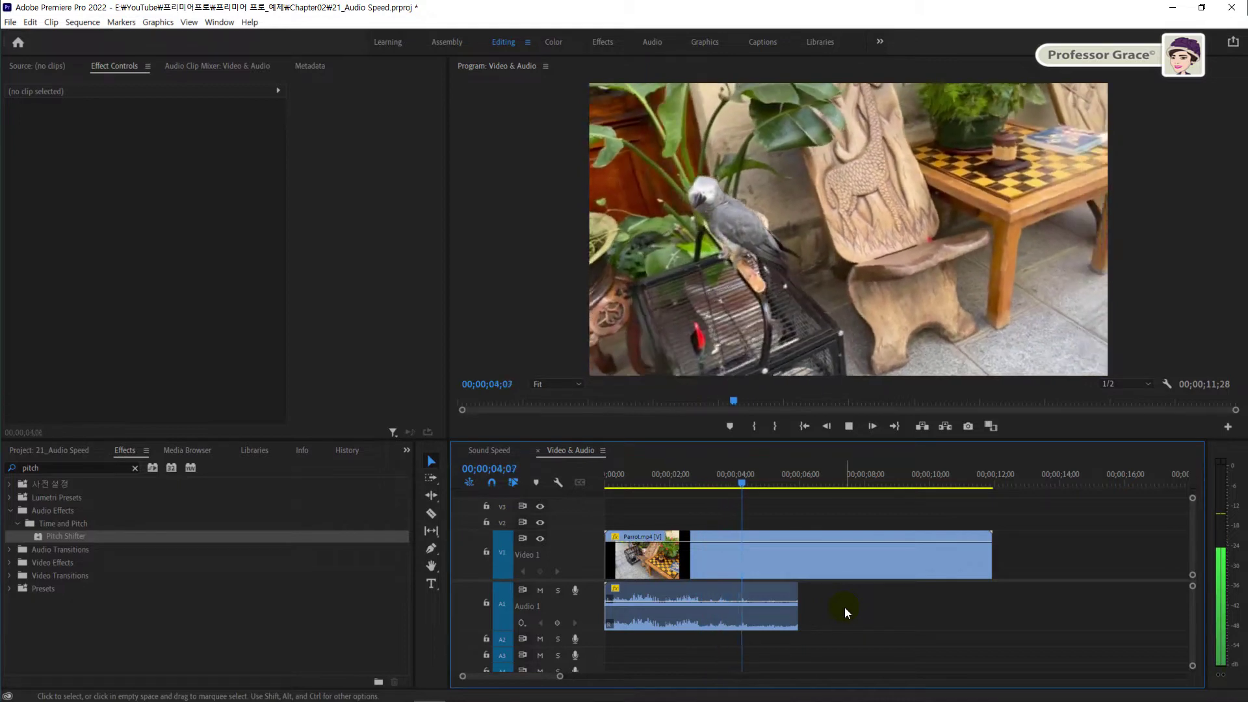
key("space")
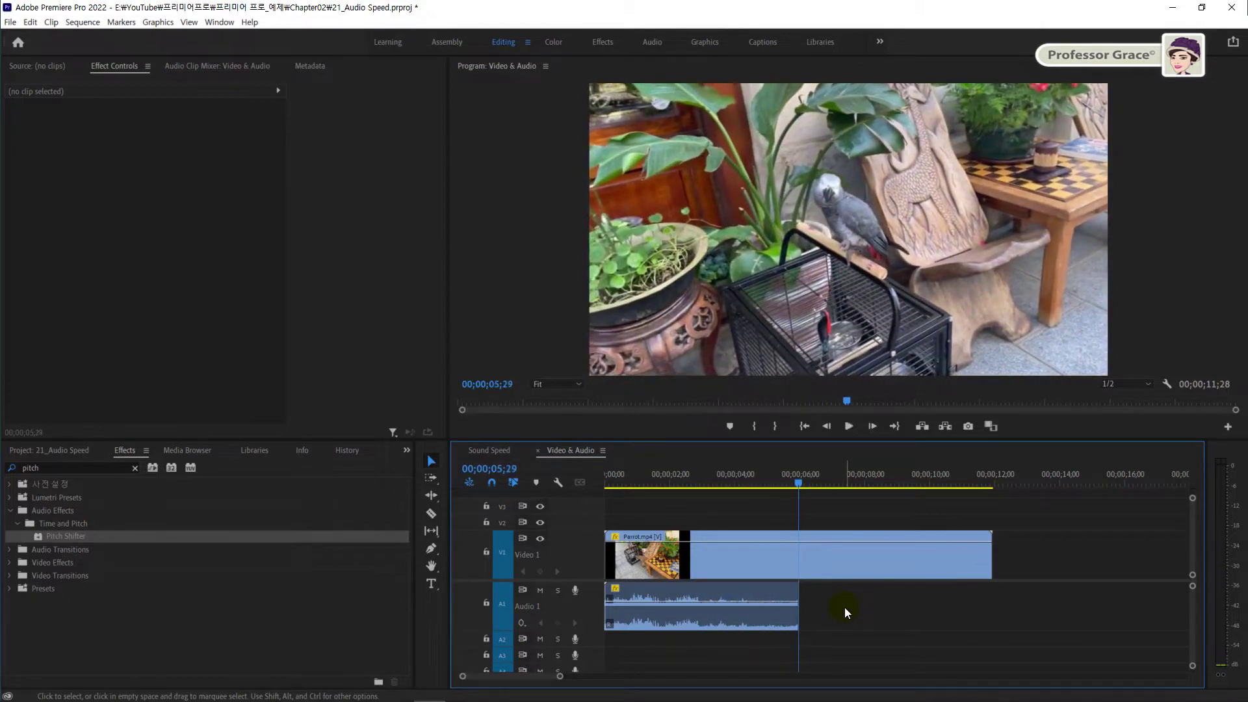